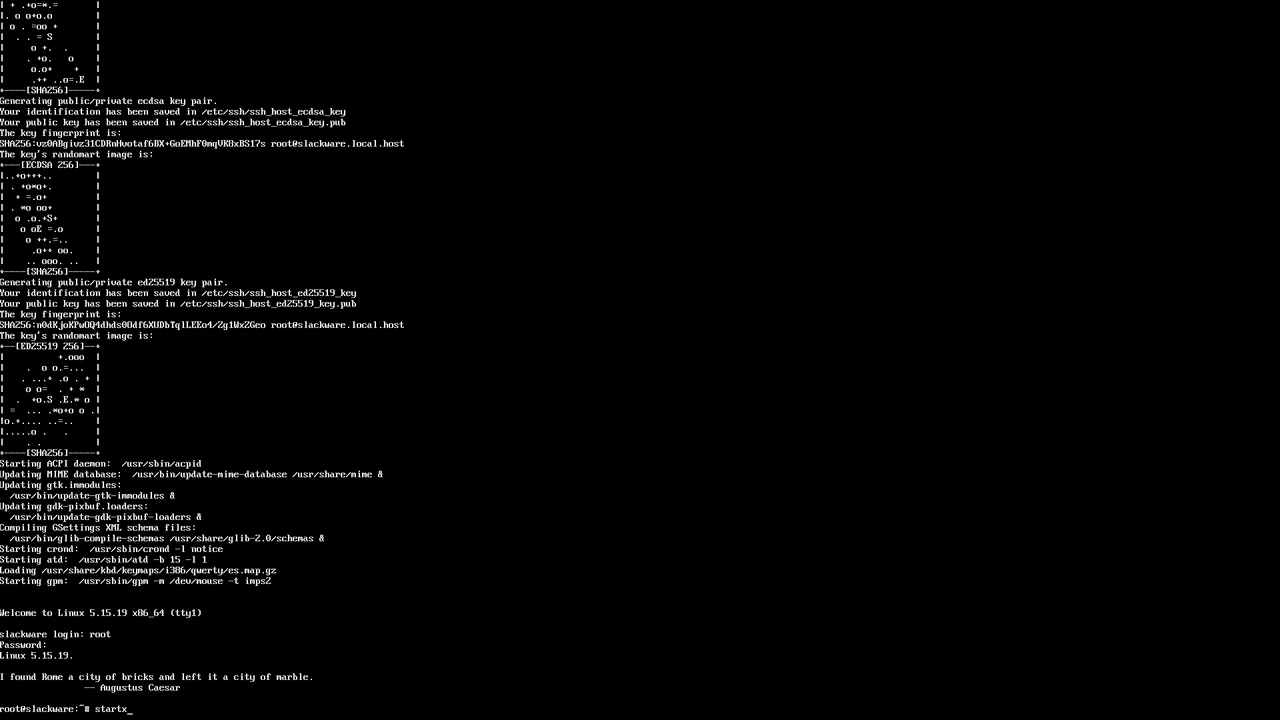
Log in as root at the console and run startx to start the Xfce session.
key(Return)
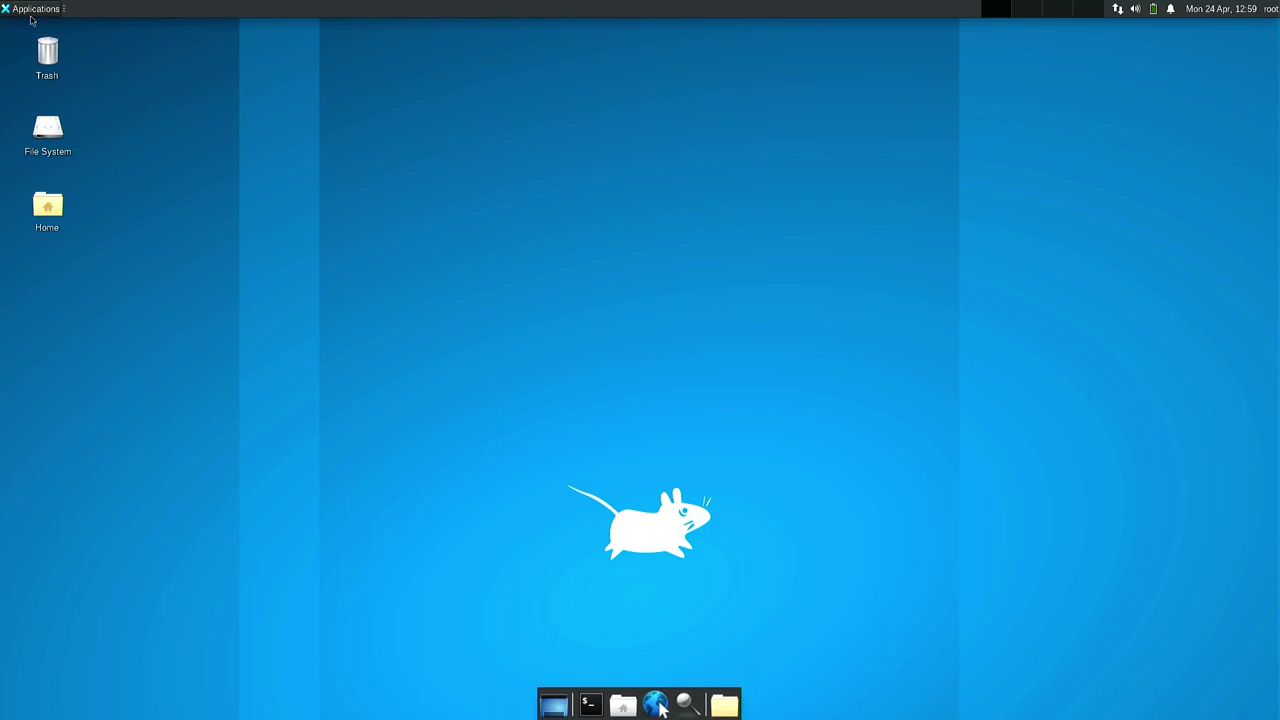
Open the Applications menu on the Xfce top panel.
click(33, 10)
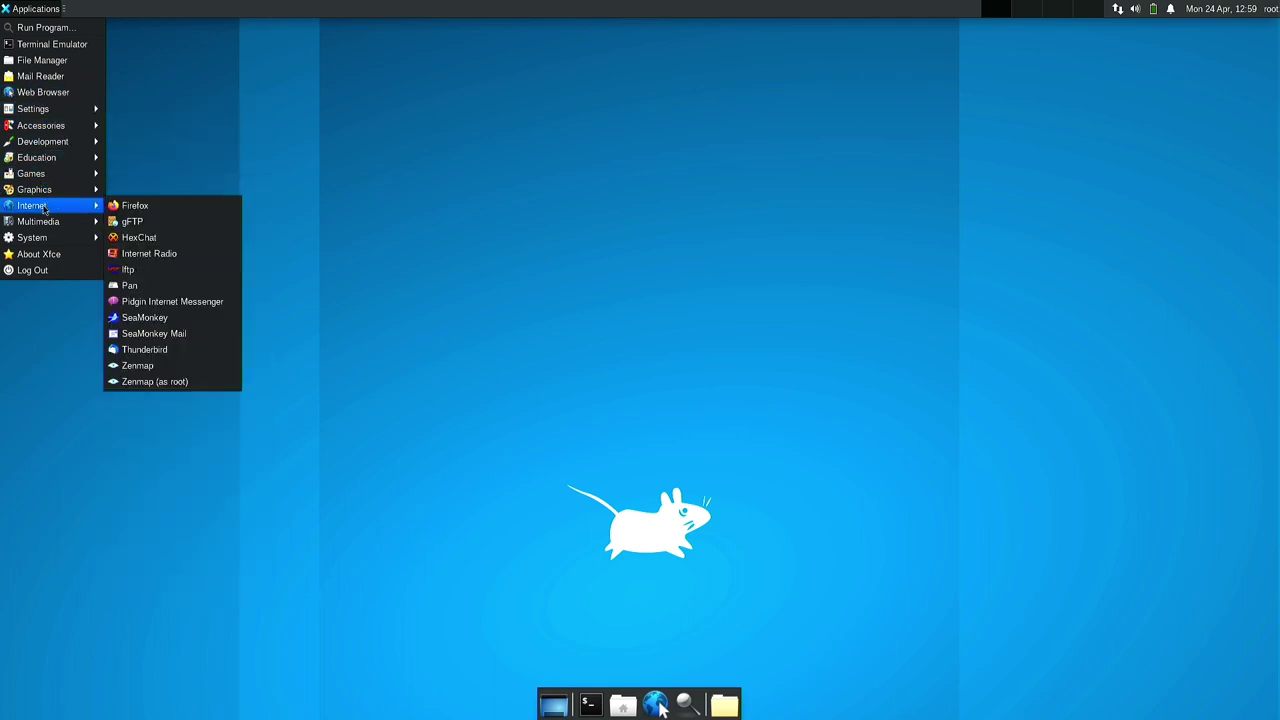
Browse the Settings and Internet categories of the Applications menu, then dismiss it.
mouse_move(45, 205)
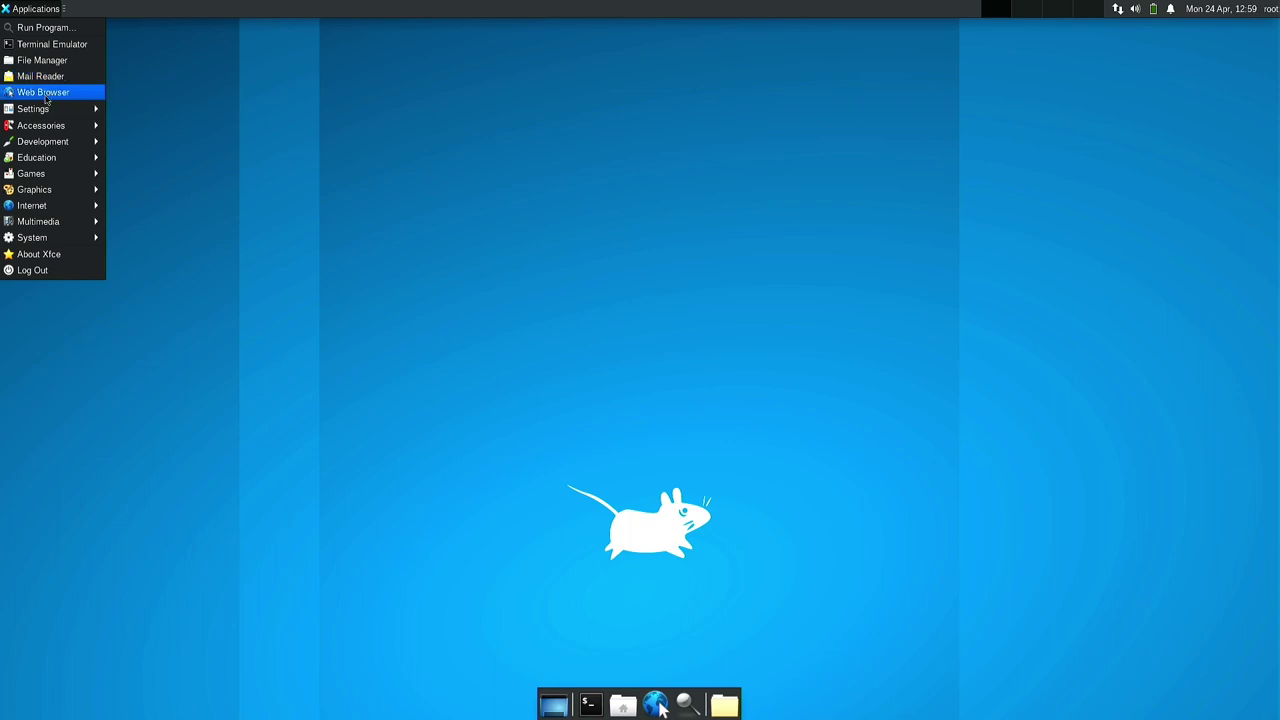
mouse_move(45, 111)
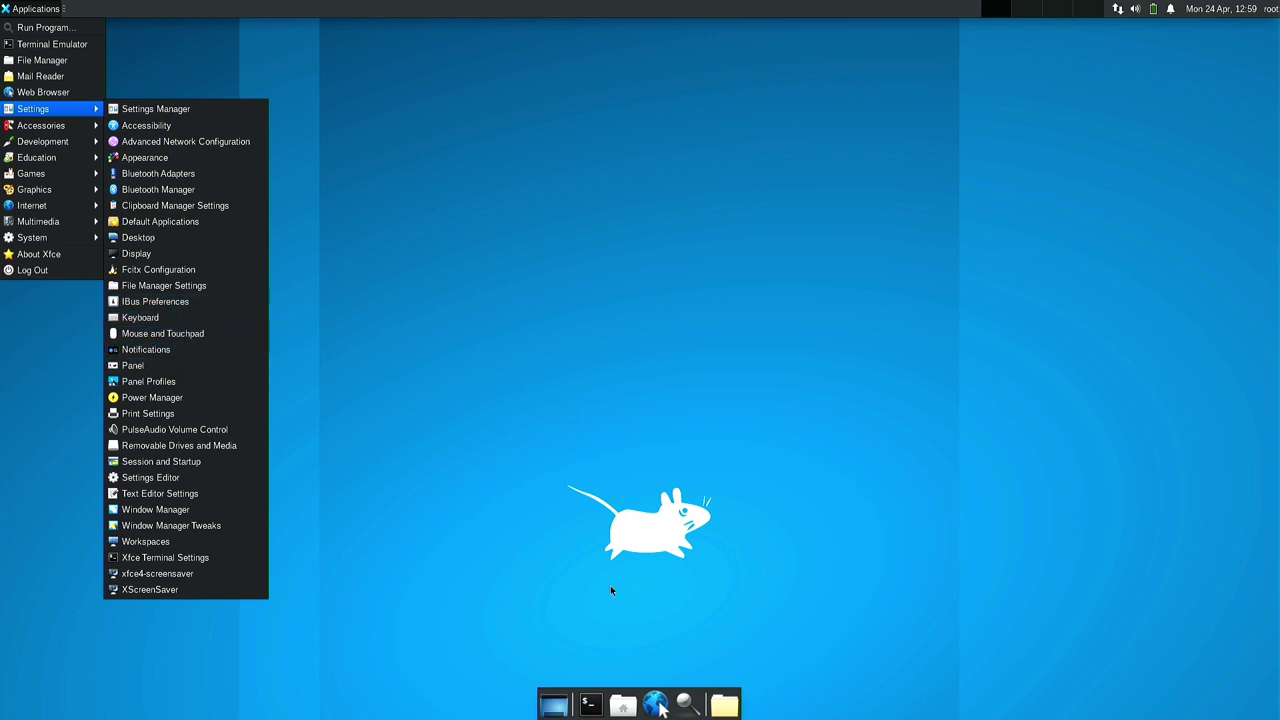
click(594, 709)
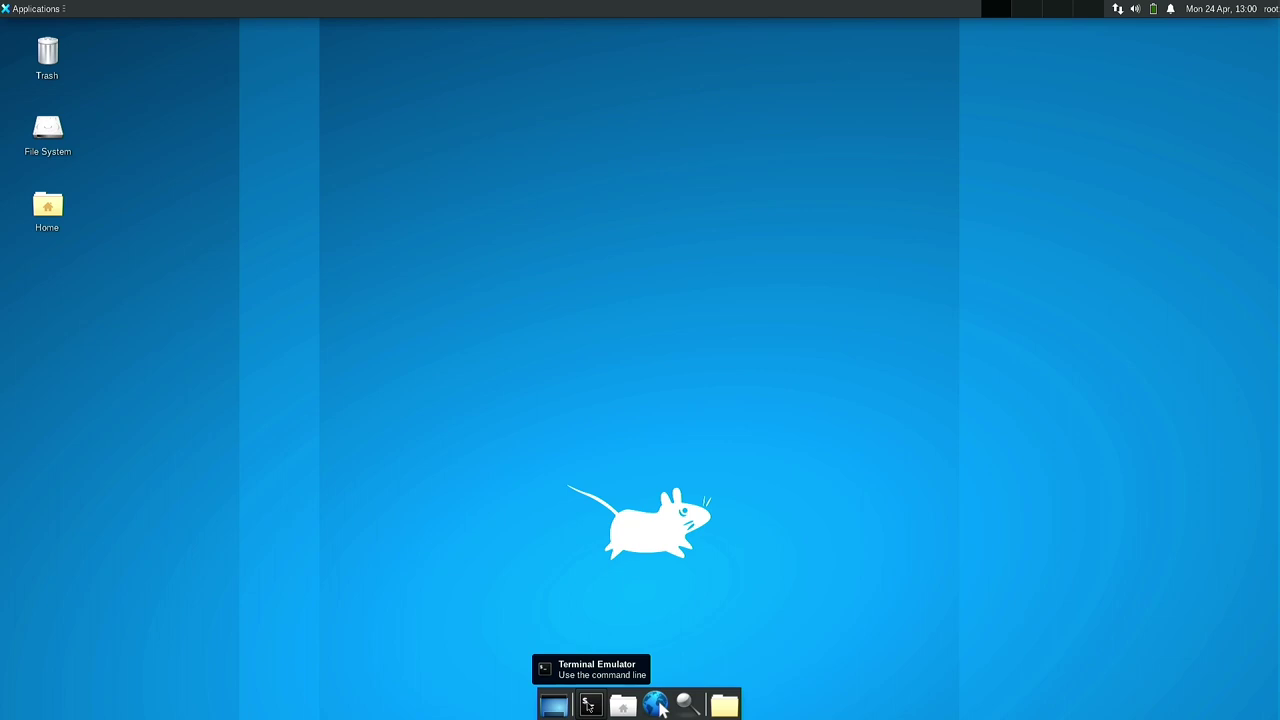
Launch Xfce Terminal from the dock and maximize its window.
click(589, 706)
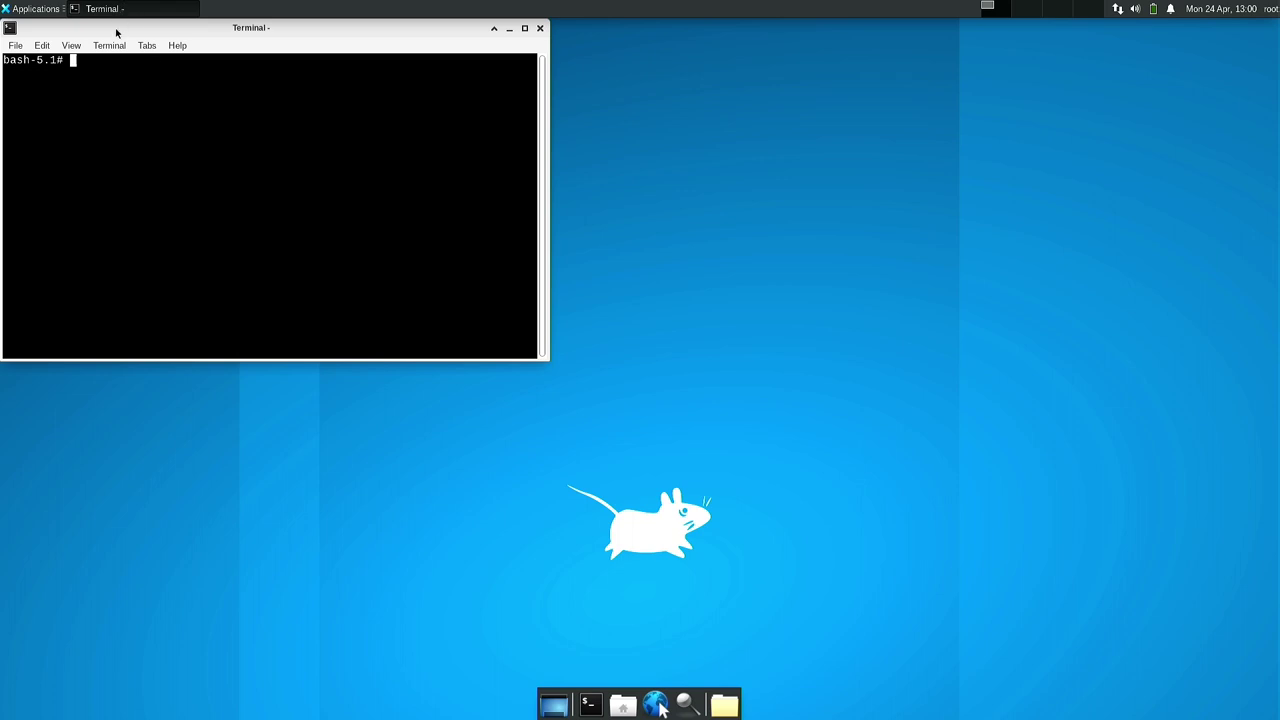
double_click(116, 33)
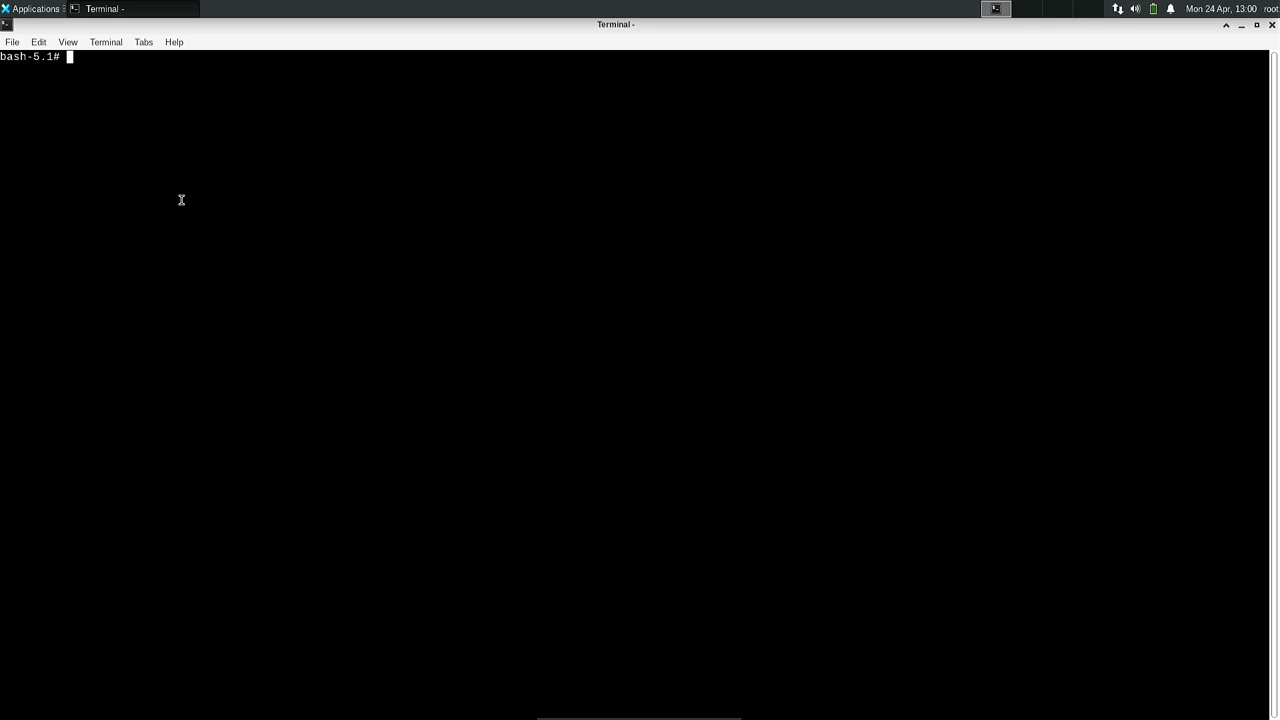
Set the terminal font to Monospace Regular size 21 in Preferences > Appearance.
right_click(181, 200)
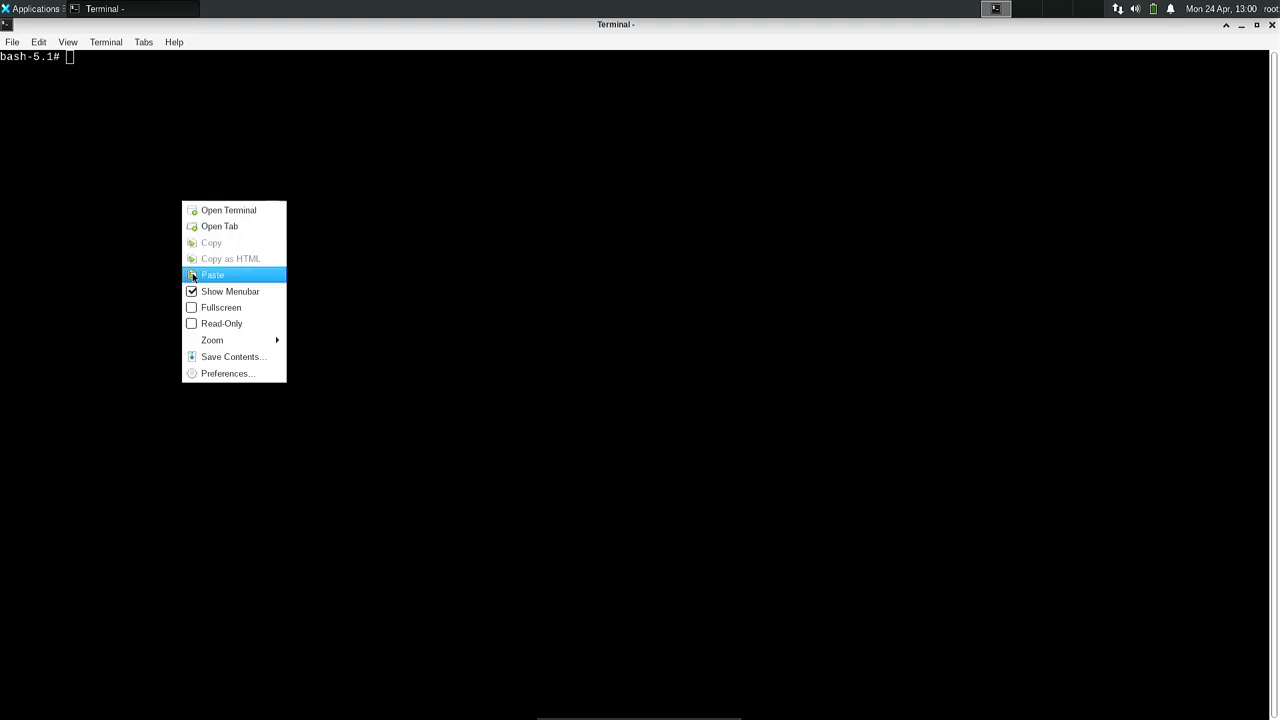
click(224, 375)
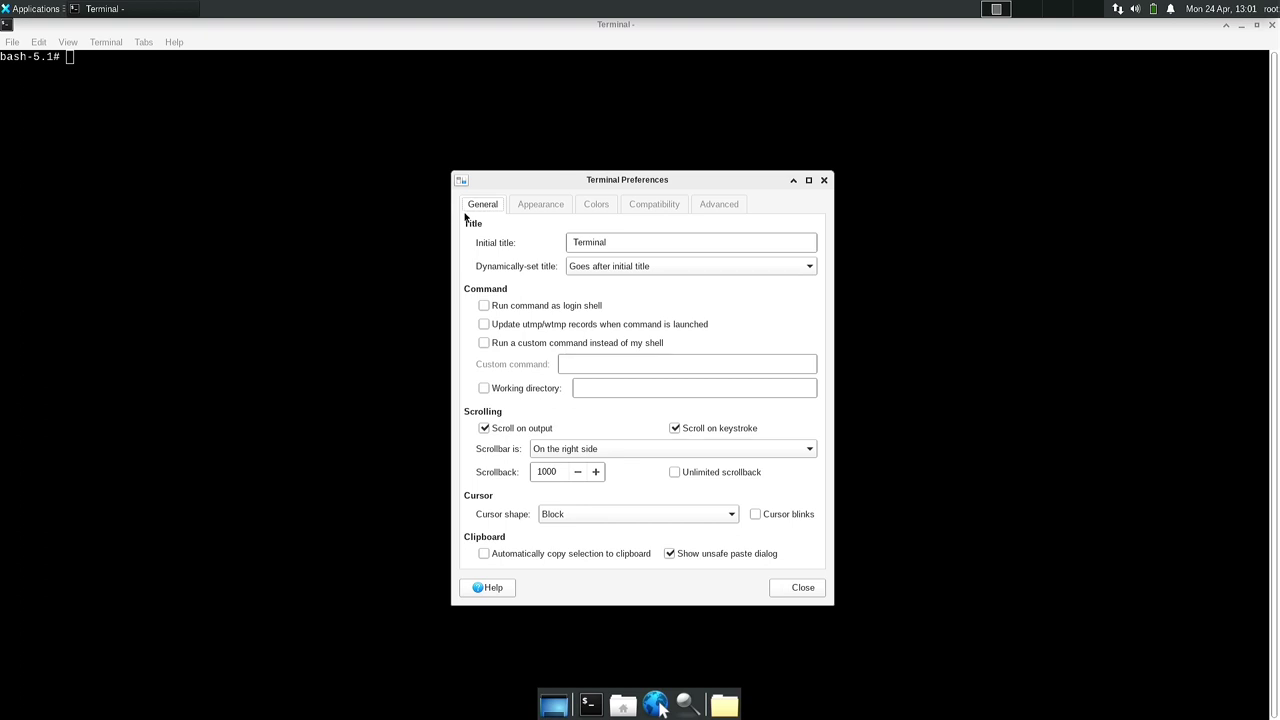
click(520, 210)
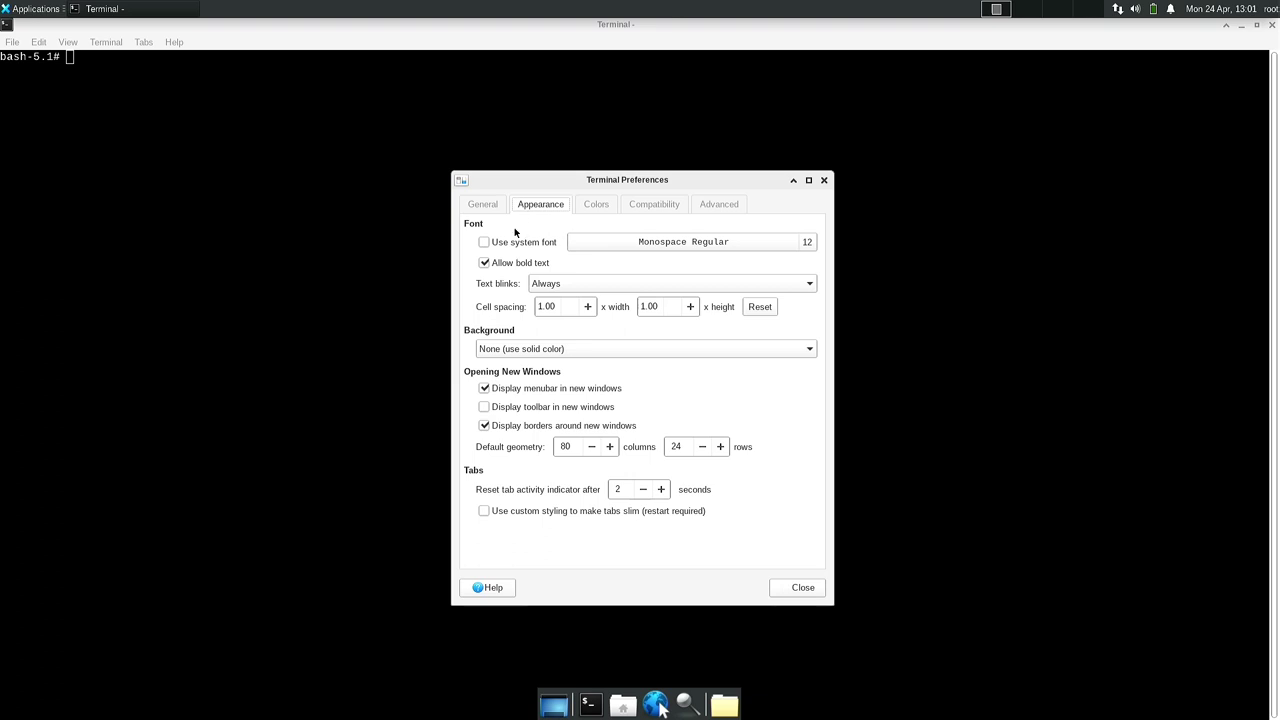
click(803, 248)
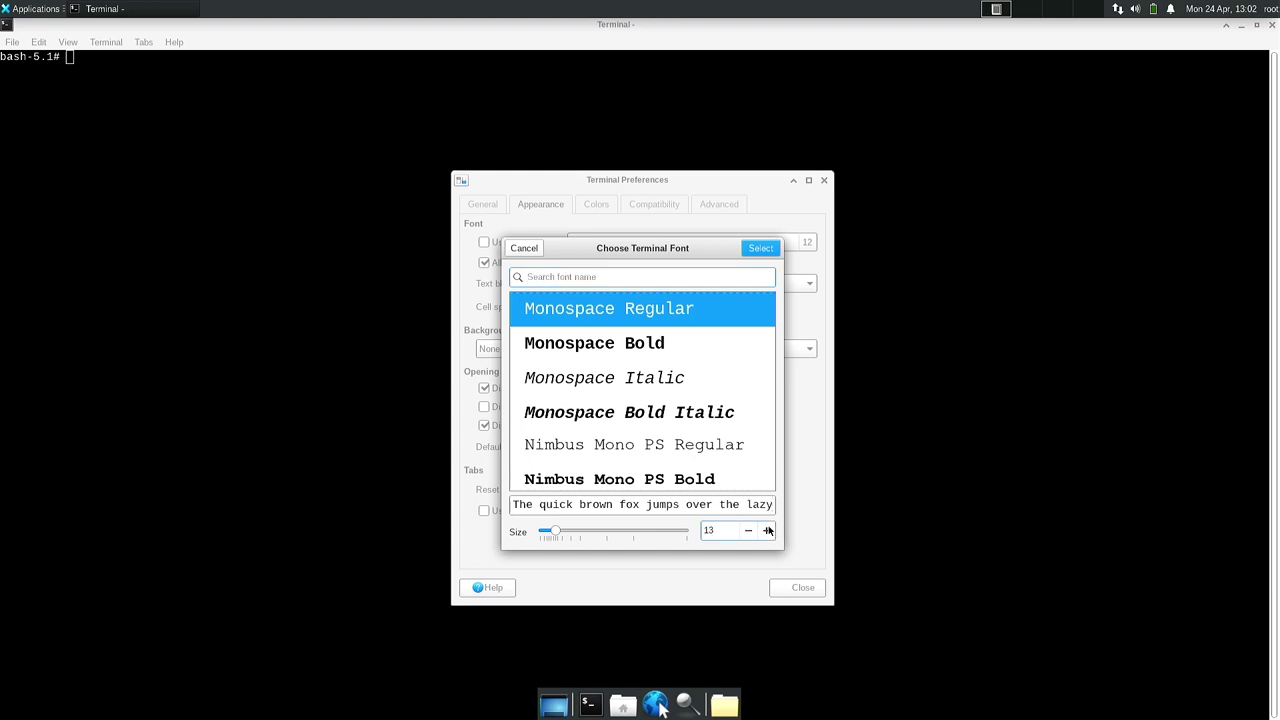
click(768, 530)
click(768, 530)
click(768, 530)
click(768, 530)
click(768, 530)
click(768, 530)
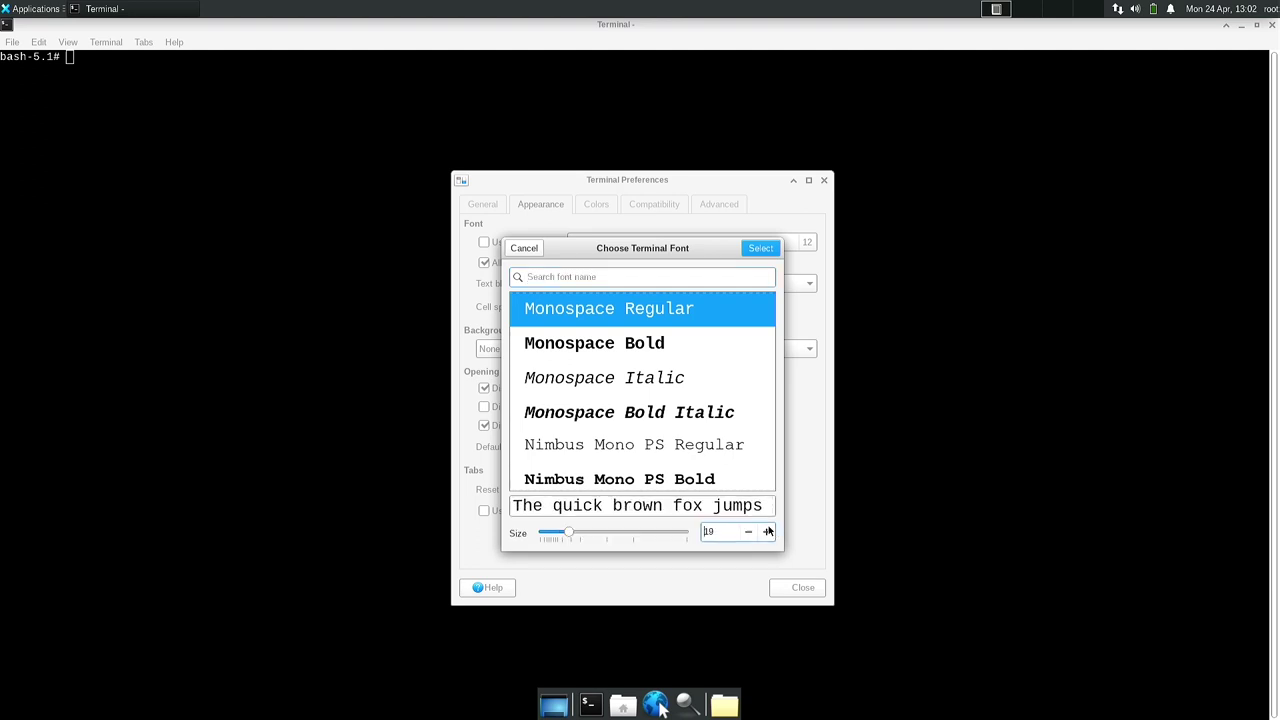
click(768, 531)
click(768, 531)
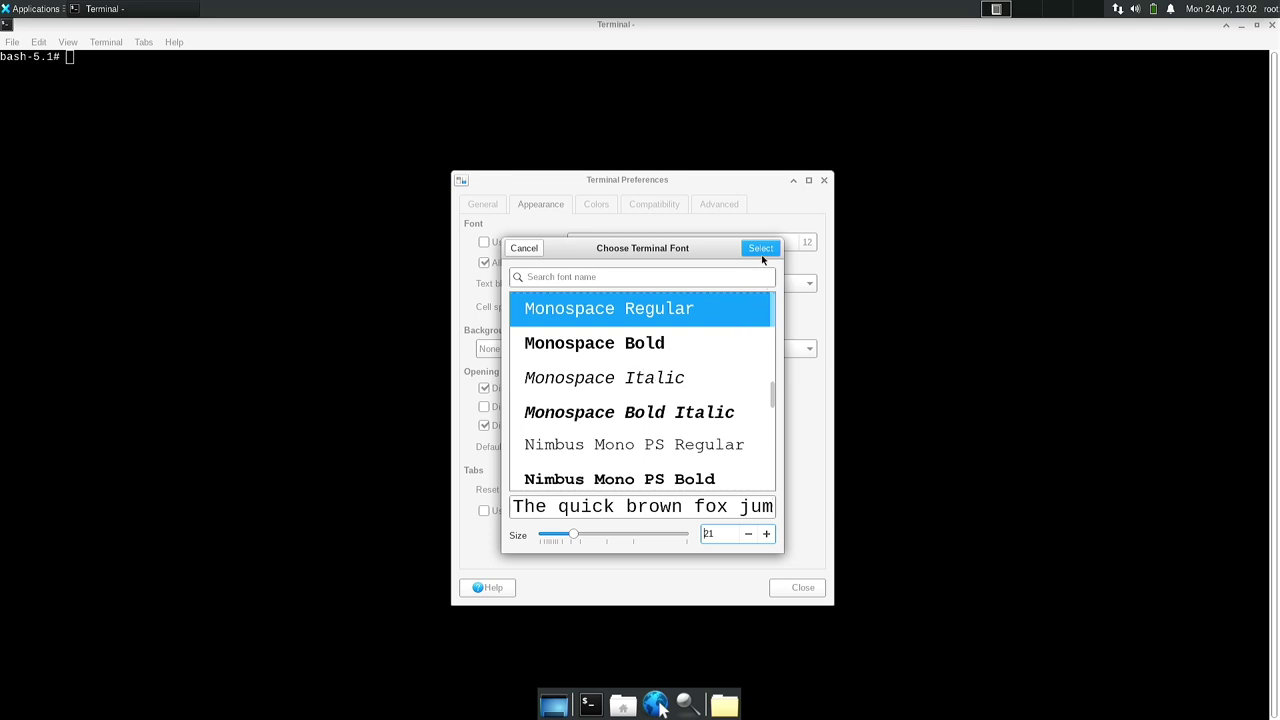
click(760, 249)
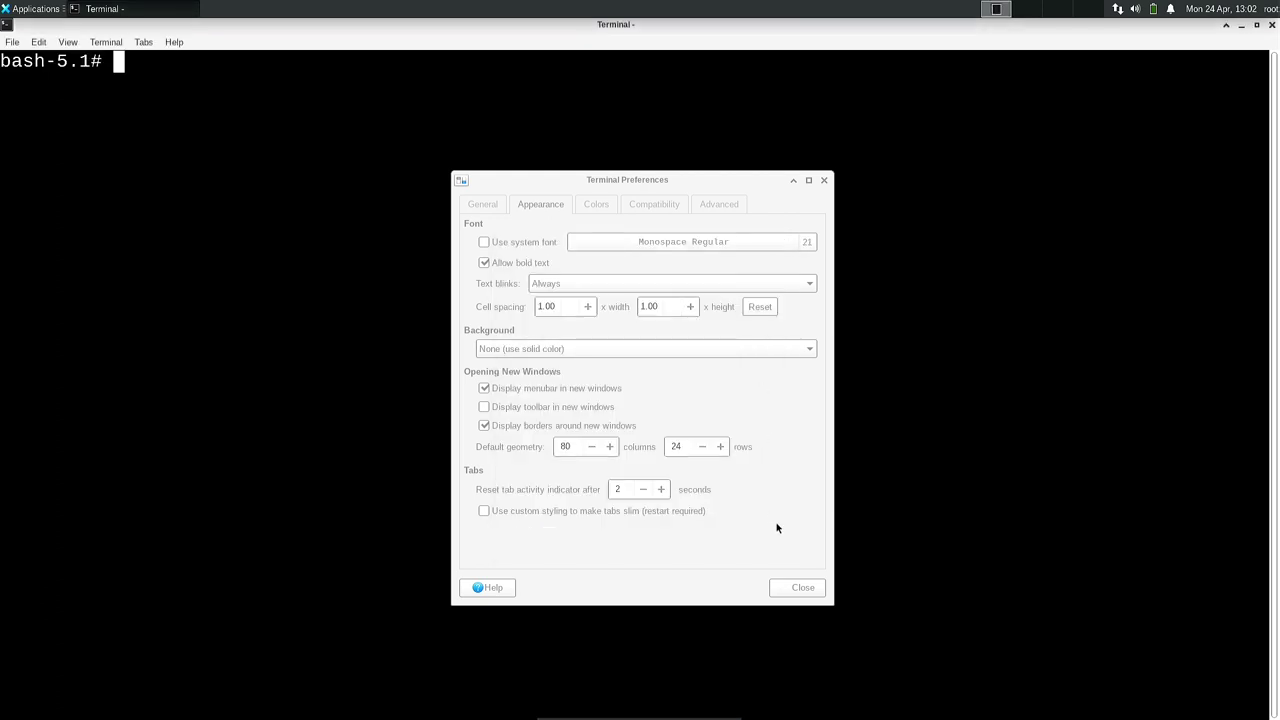
Close the Preferences dialog and run ls to list the home folder.
click(791, 590)
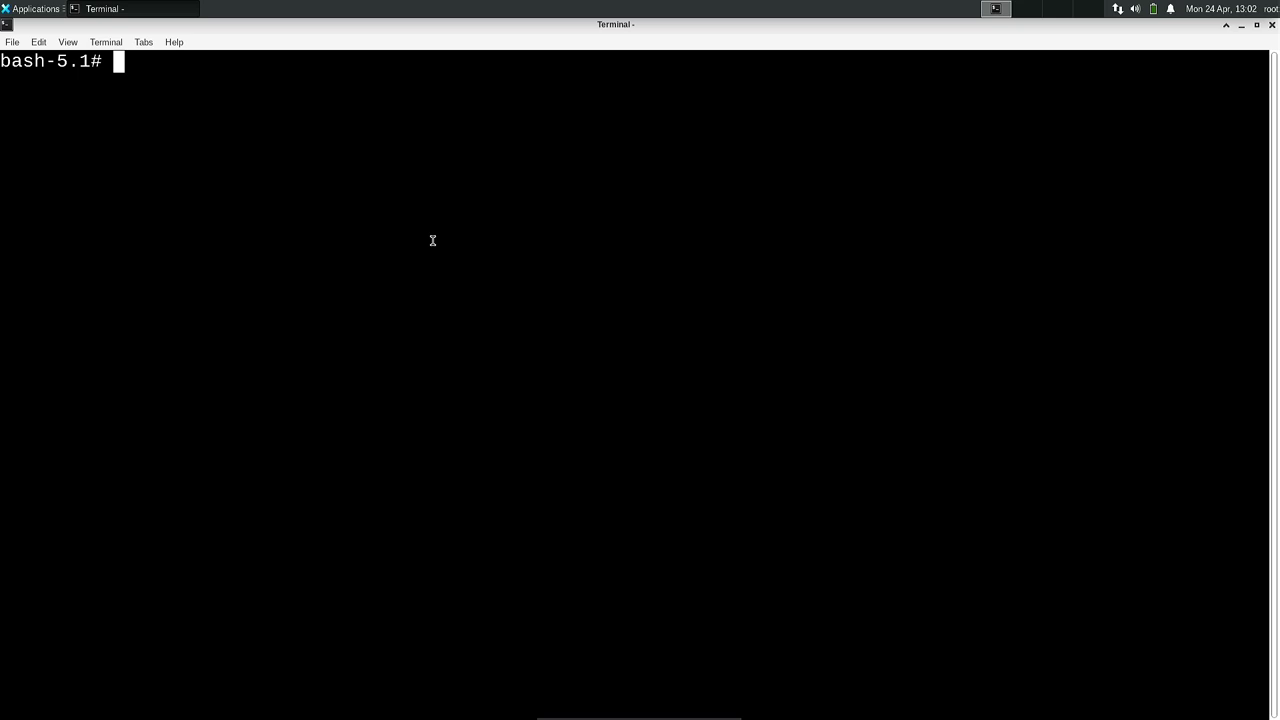
text(s)
key(BackSpace)
text(ls)
key(Return)
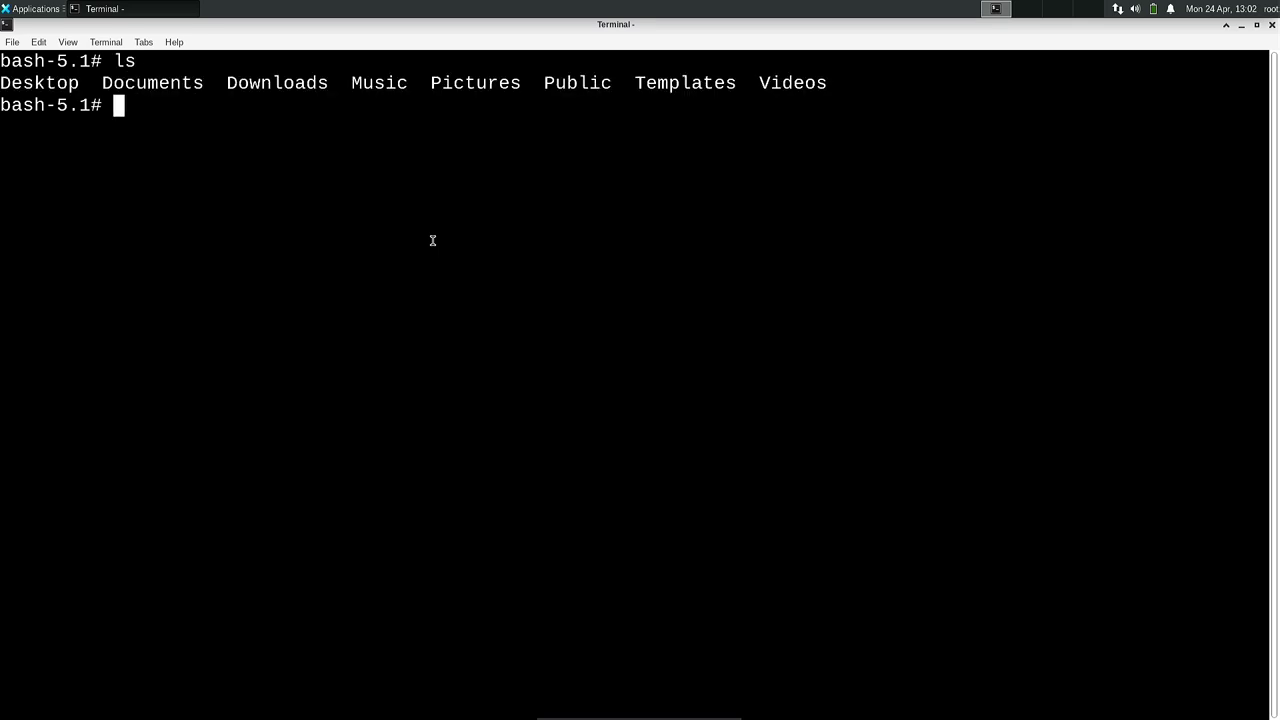
Show memory and disk usage with free -h and df -h.
text(free /h)
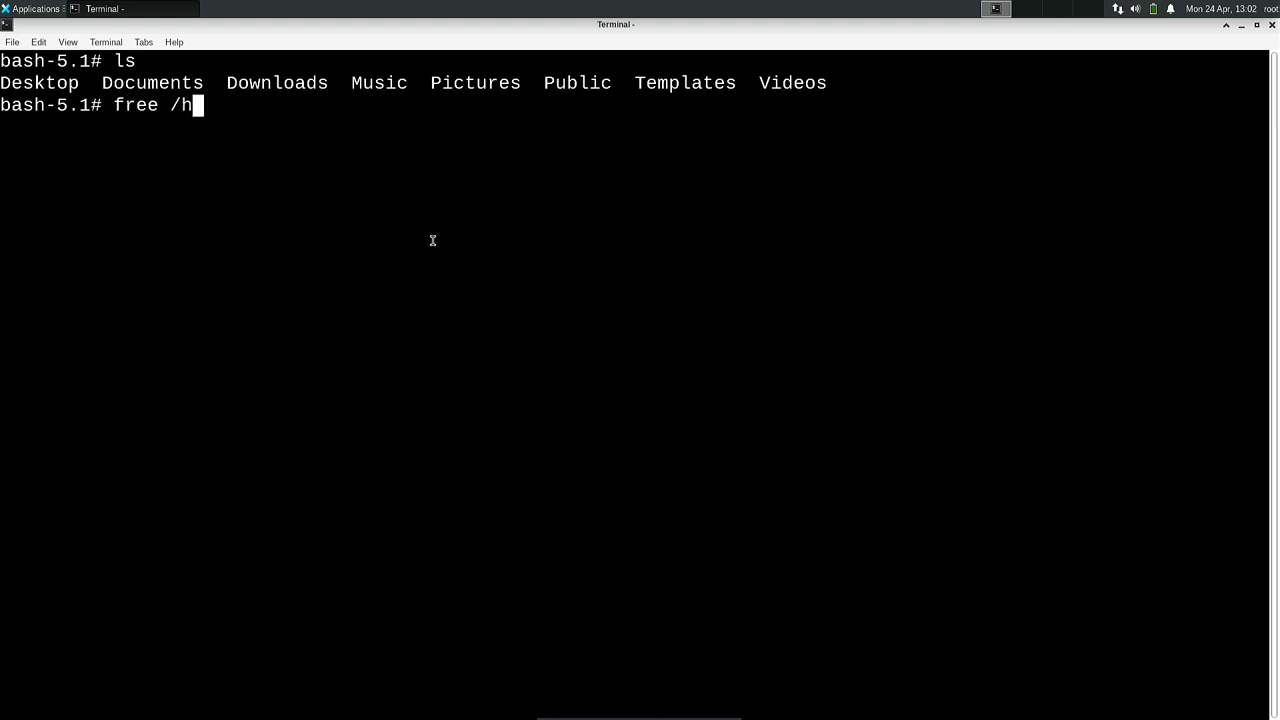
key(Return)
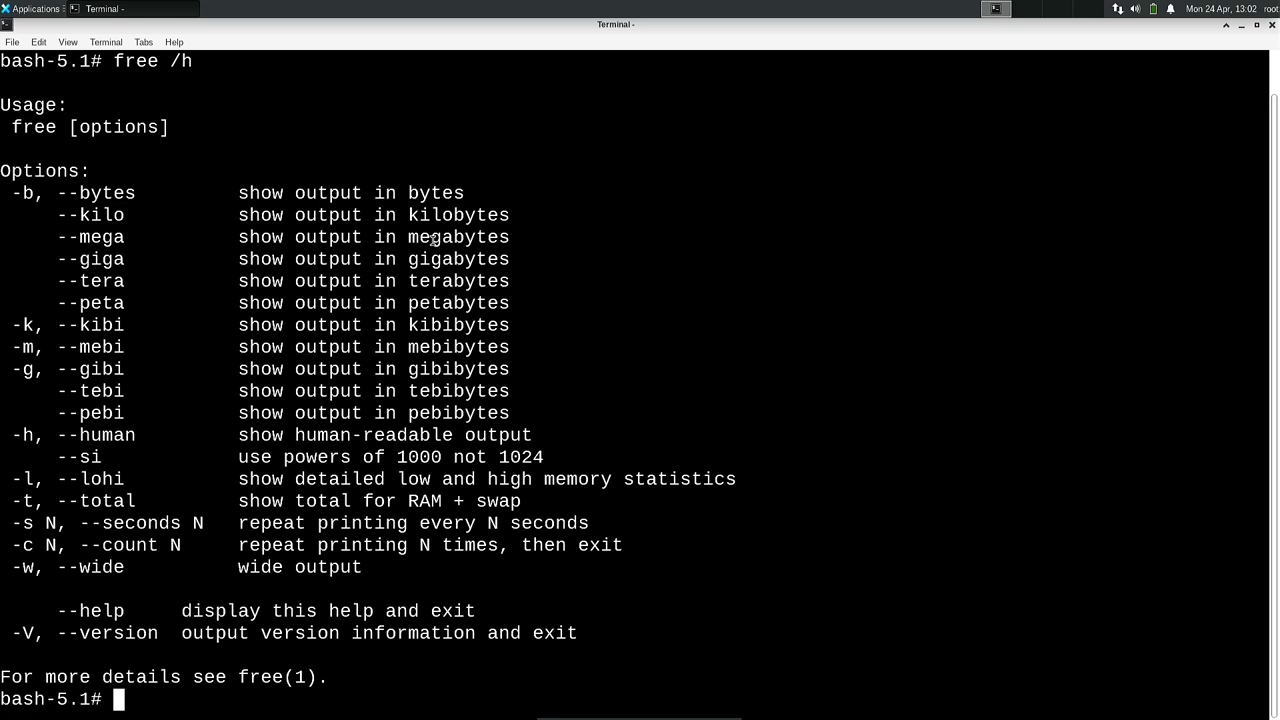
key(Up)
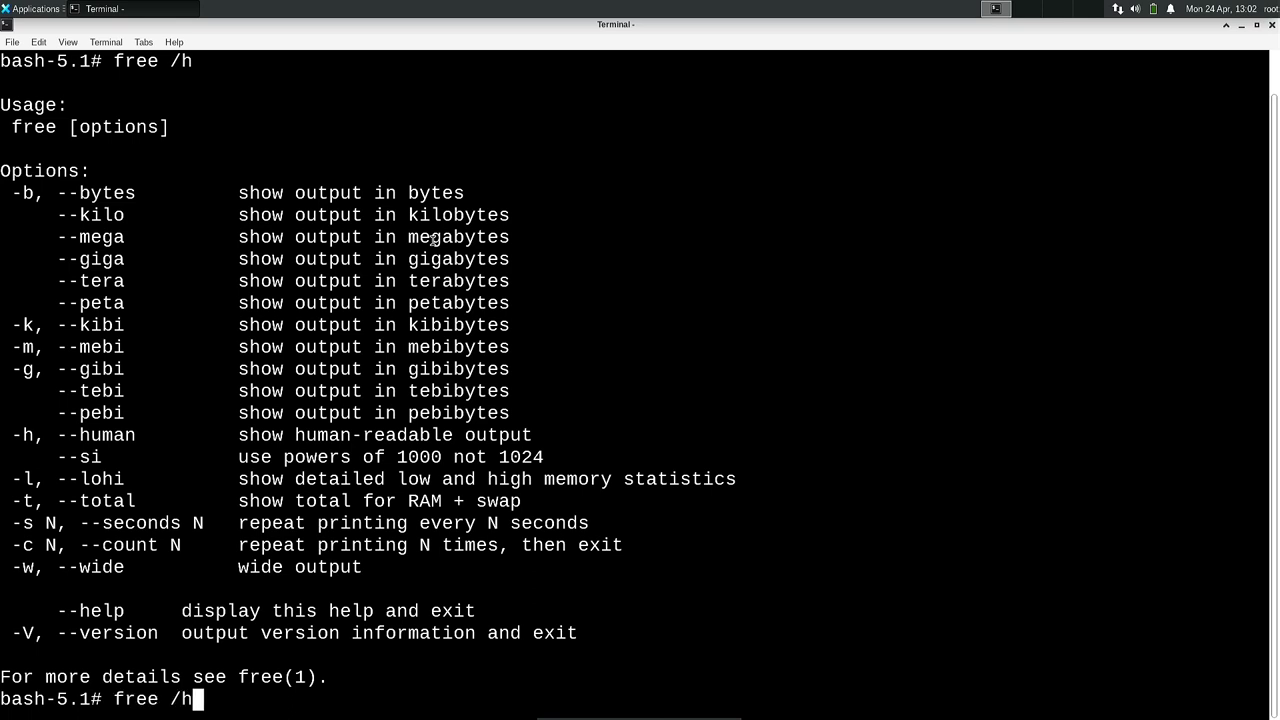
key(BackSpace)
key(BackSpace)
text(-h)
key(Return)
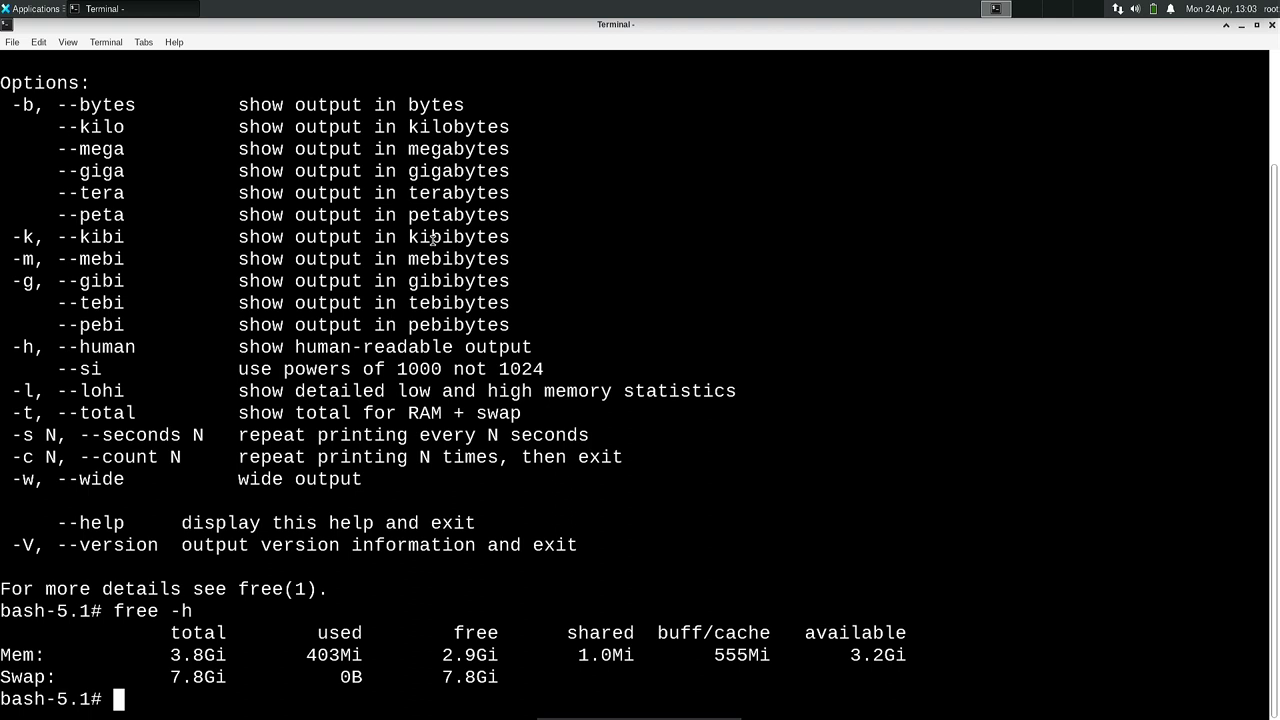
text(df -h)
key(Return)
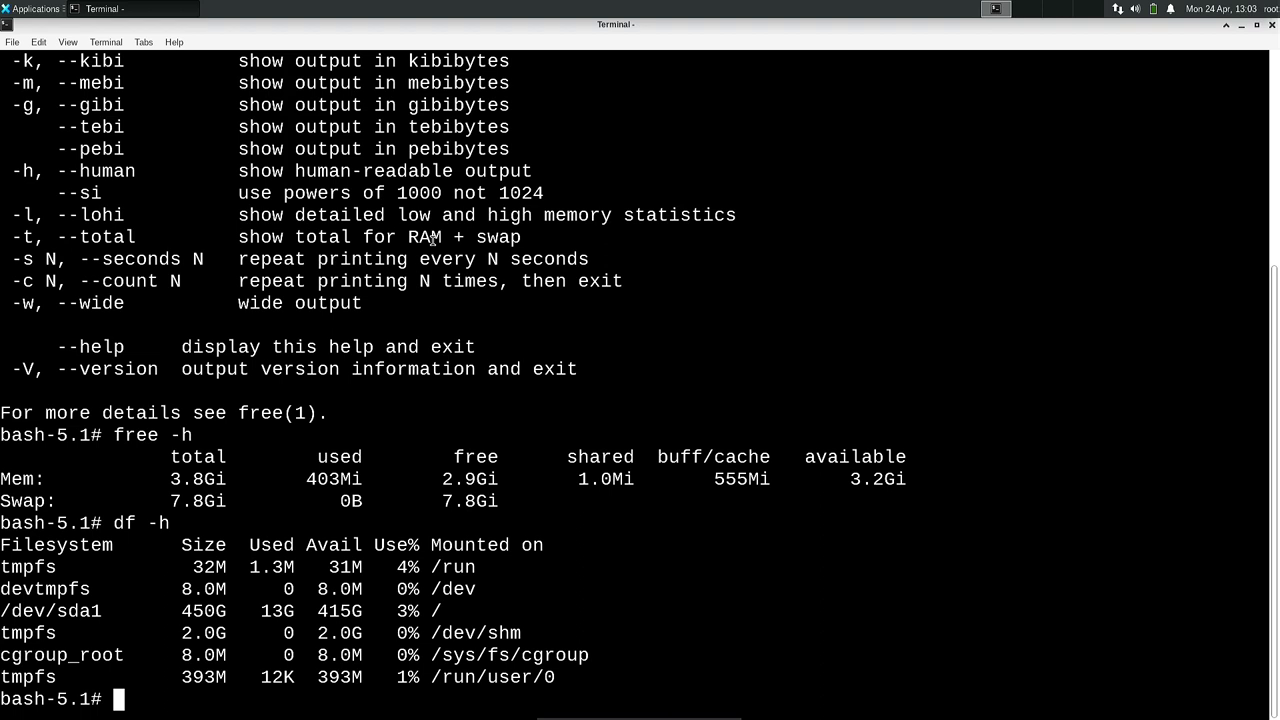
Run clear to empty the terminal and begin typing a cd command toward /etc.
text(clear)
key(Return)
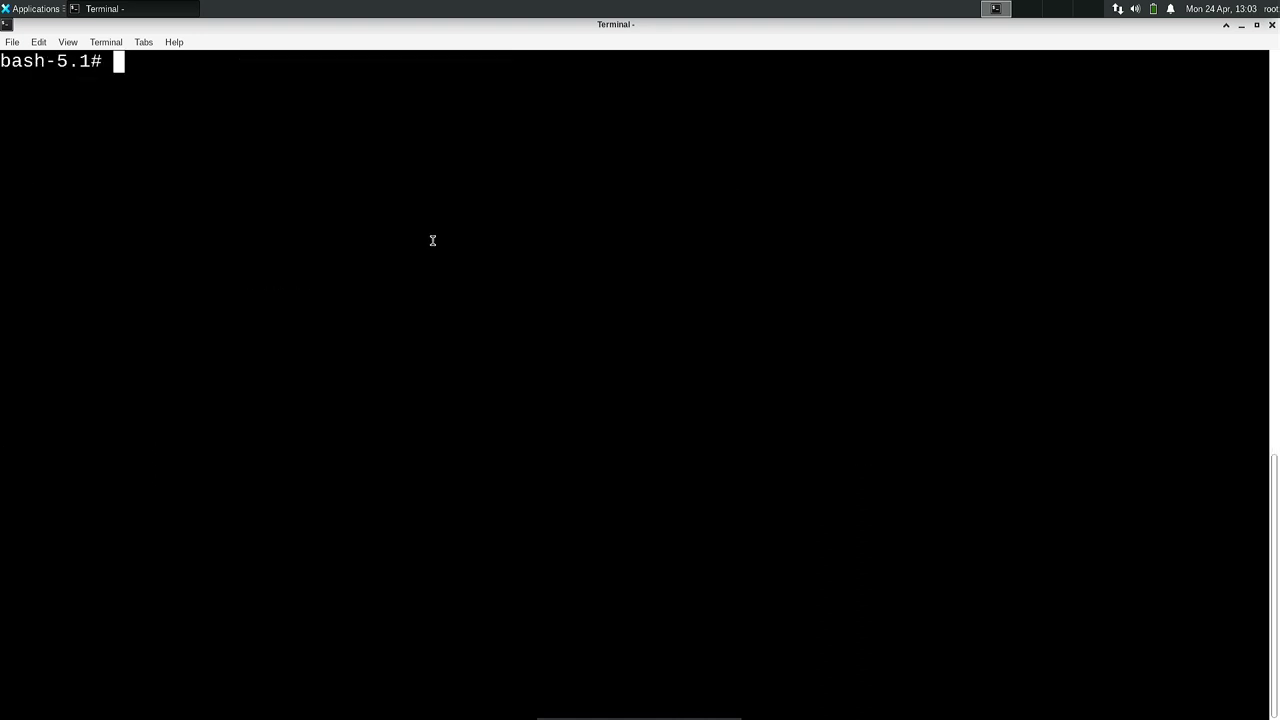
text(cd)
key(BackSpace)
key(BackSpace)
text(cd &etc)
key(BackSpace)
key(BackSpace)
key(BackSpace)
key(BackSpace)
key(BackSpace)
key(BackSpace)
Change into /etc and open the inittab file with vim inittab.
text(d /etc)
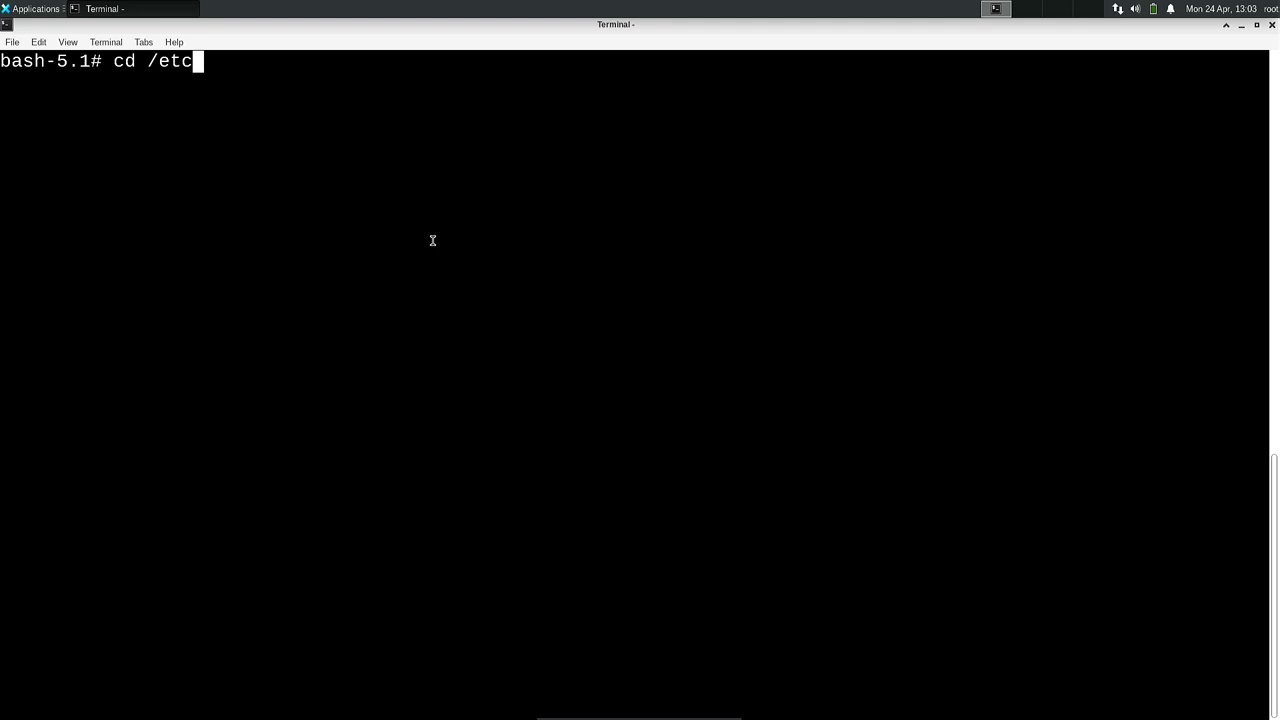
key(Return)
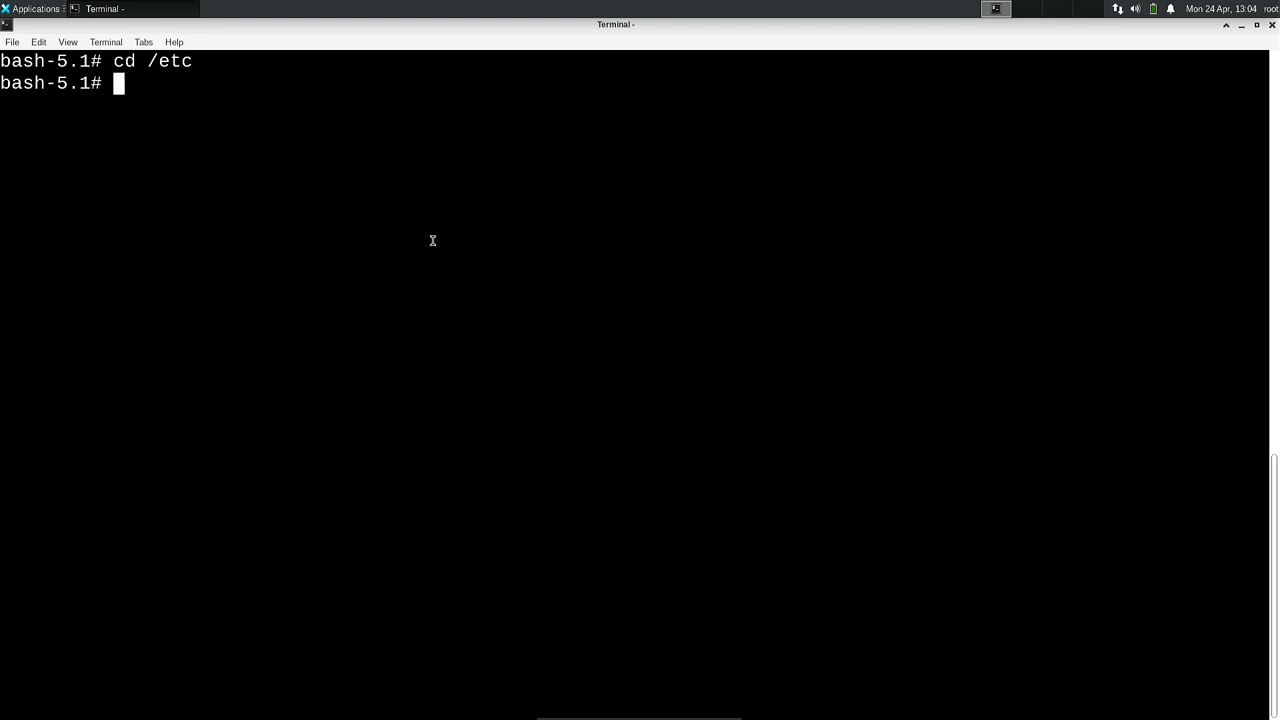
text(vim ini)
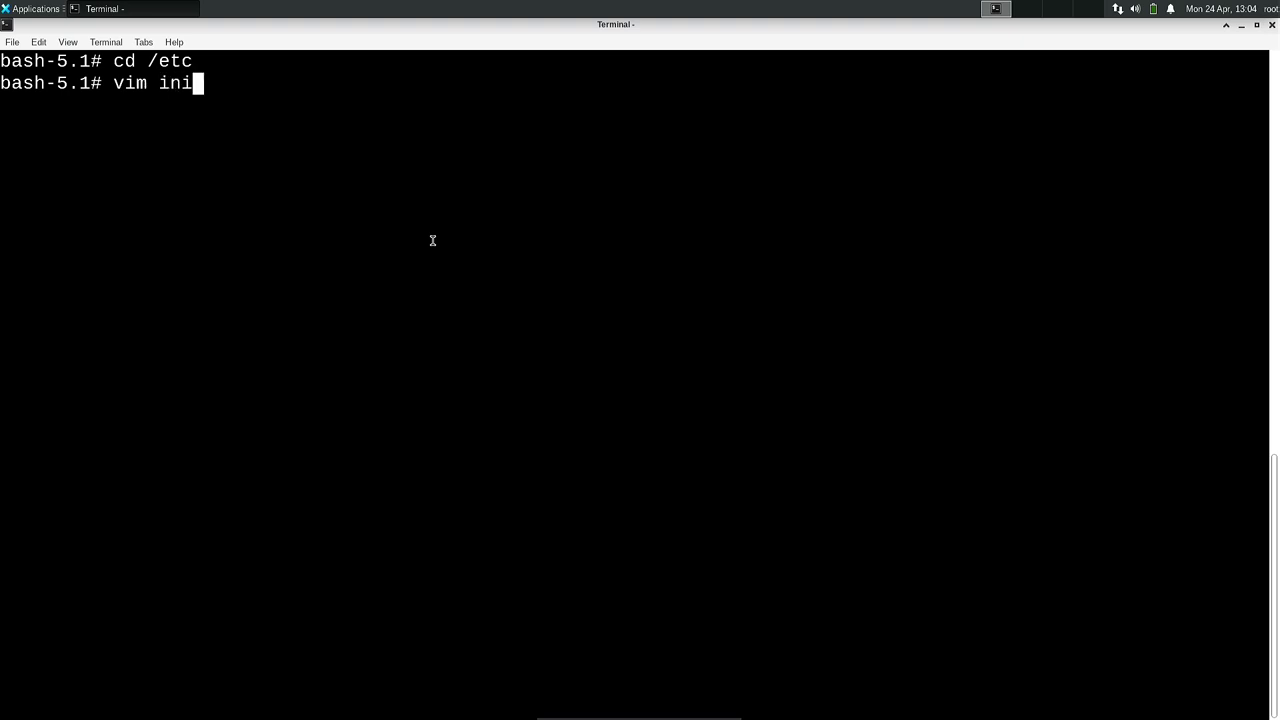
text(ttab)
key(Return)
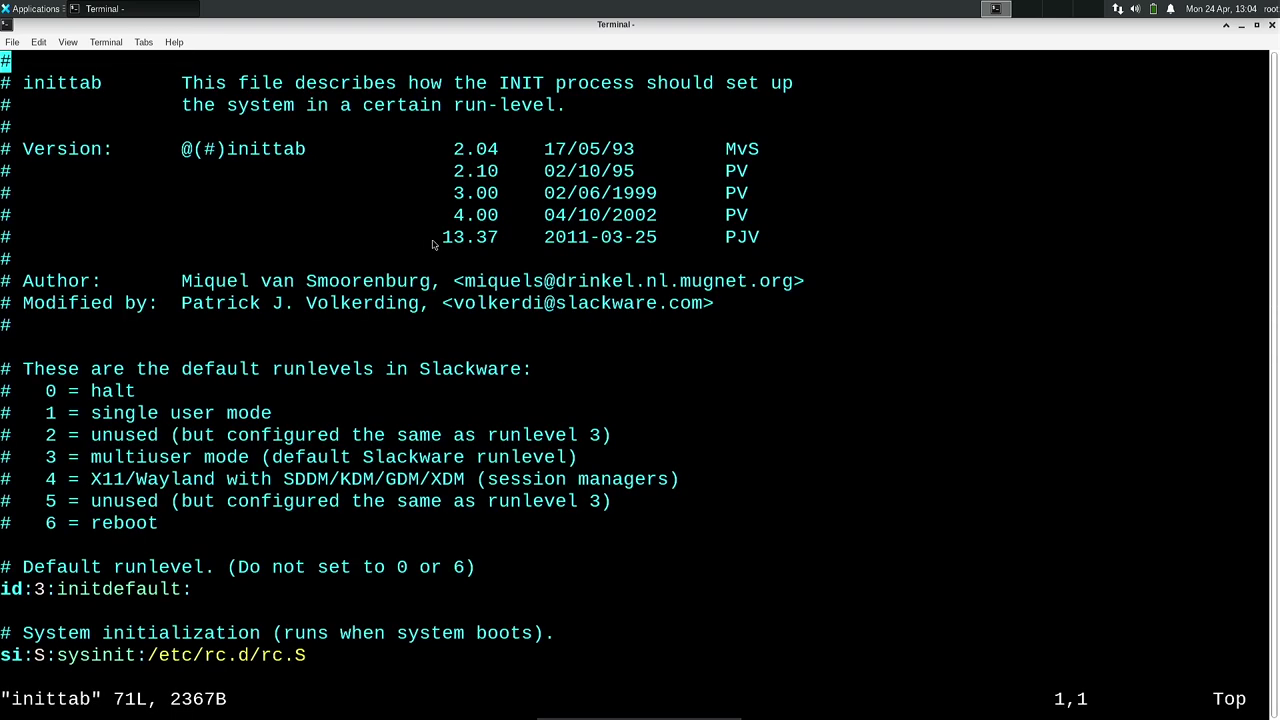
Move to the id:3:initdefault: line and delete the runlevel digit 3 with x.
key(Down)
key(Down)
key(Down)
key(Down)
key(Down)
key(Down)
key(Down)
key(Down)
key(Down)
key(Down)
key(Down)
key(Down)
key(Down)
key(Down)
key(Down)
key(Down)
key(Down)
key(Down)
key(Down)
key(Down)
key(Down)
key(Down)
key(Down)
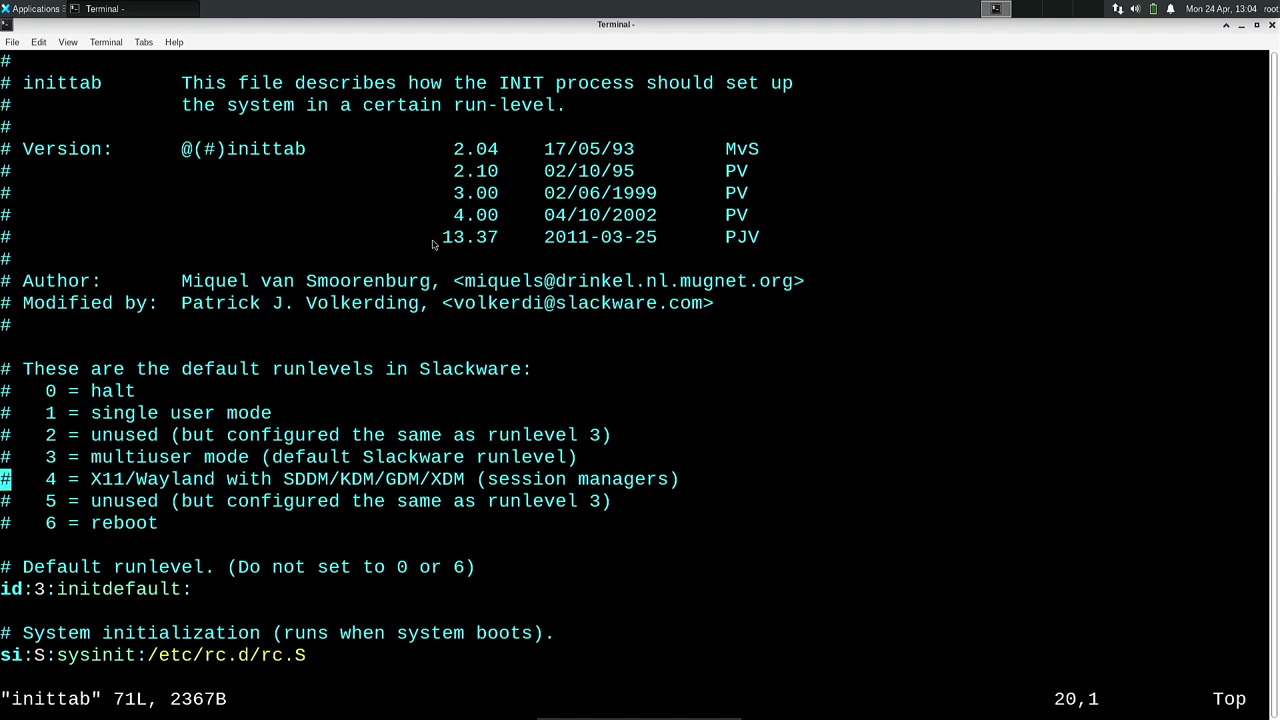
key(Down)
key(Down)
key(Down)
key(Down)
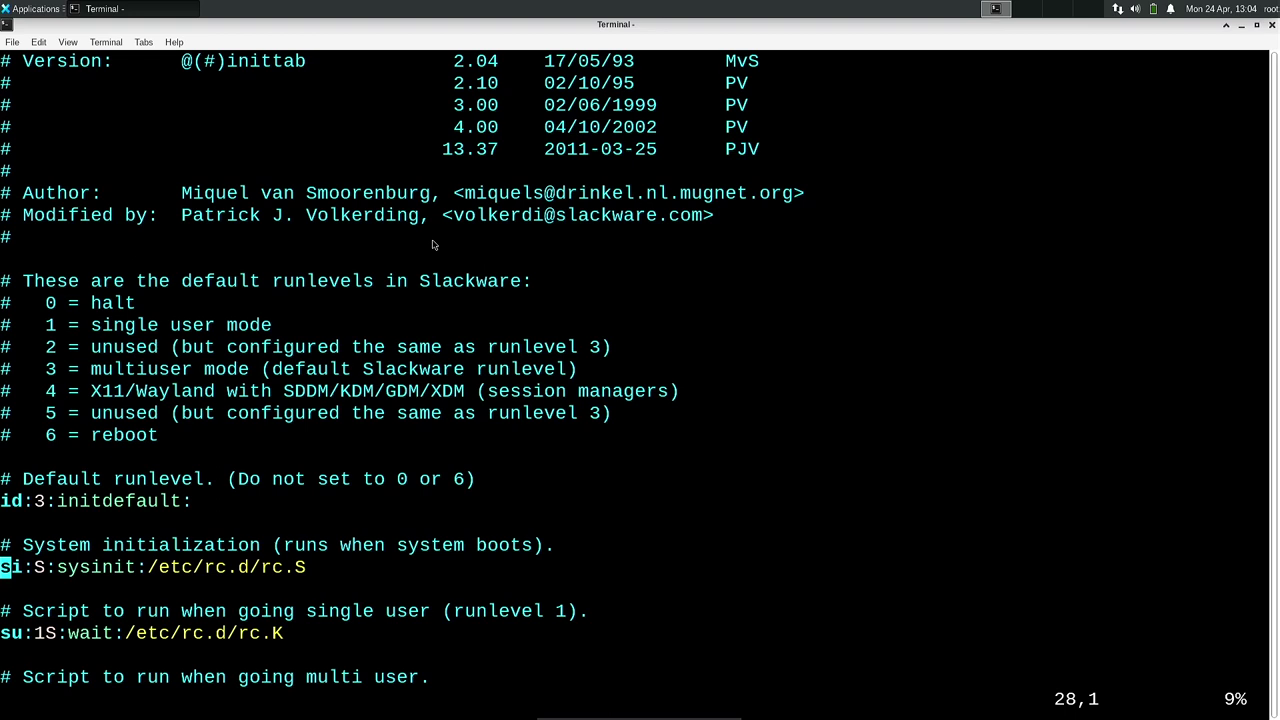
key(Up)
key(Up)
key(Up)
key(Right)
key(Right)
key(Right)
key(Right)
key(Left)
key(x)
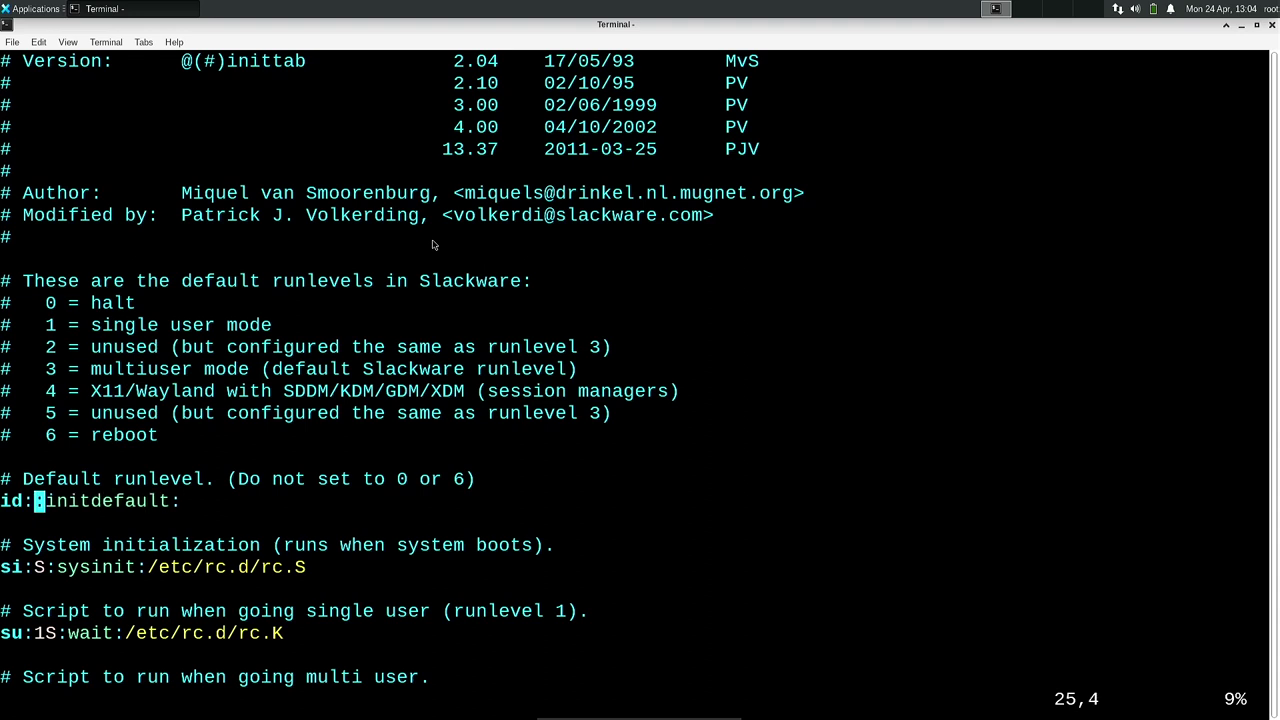
key(4)
key(Left)
key(Right)
key(Right)
key(Right)
Insert 4 between the colons so the line reads id:4:initdefault:, then leave insert mode.
key(a)
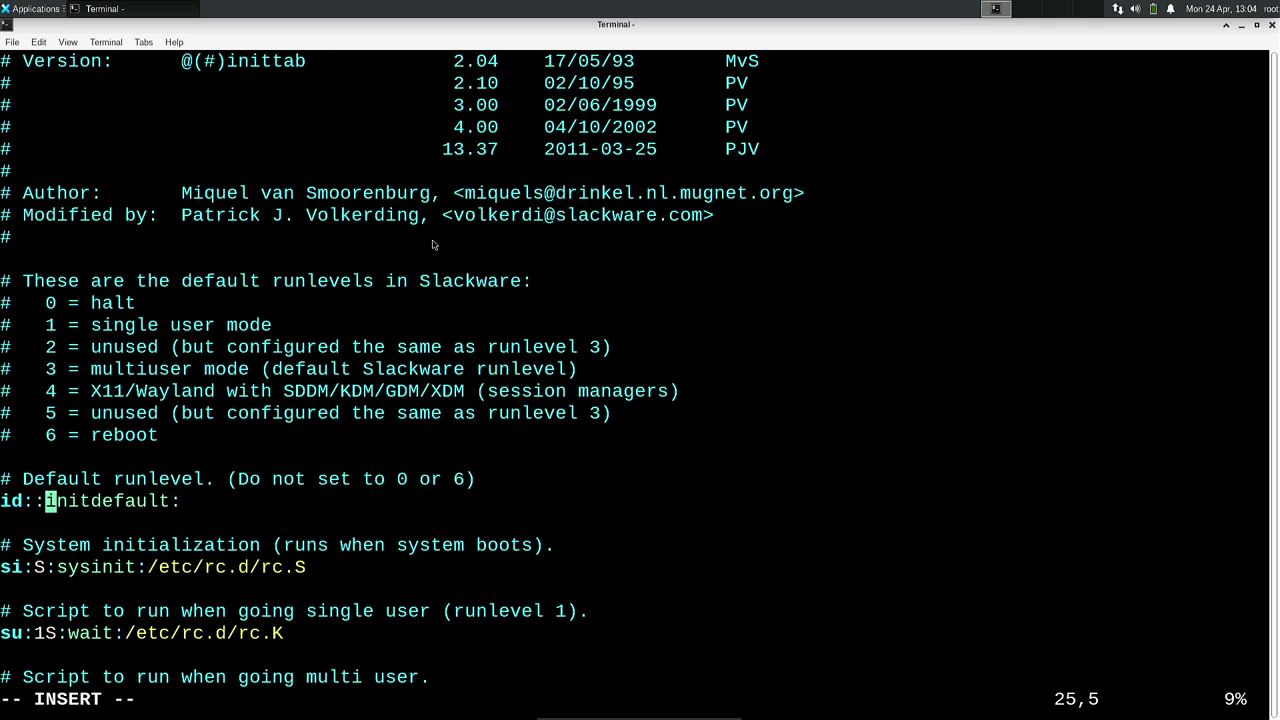
key(Left)
text(4)
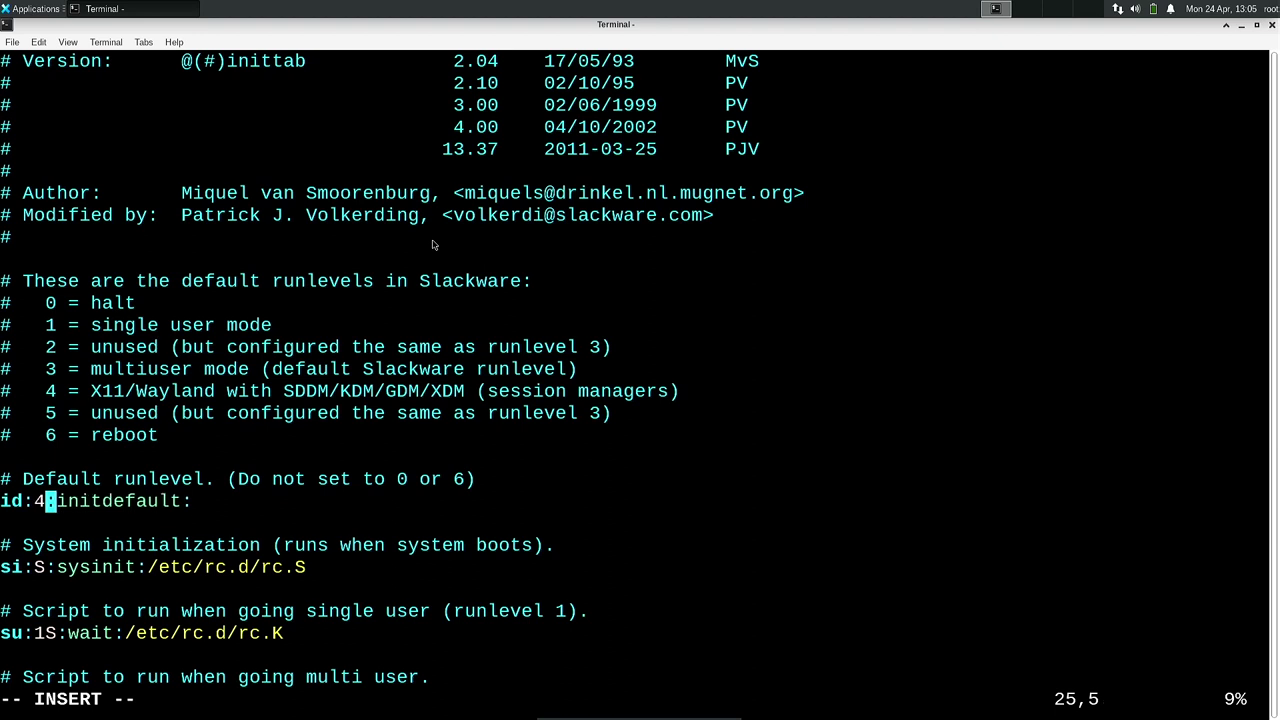
key(Right)
key(Right)
key(Escape)
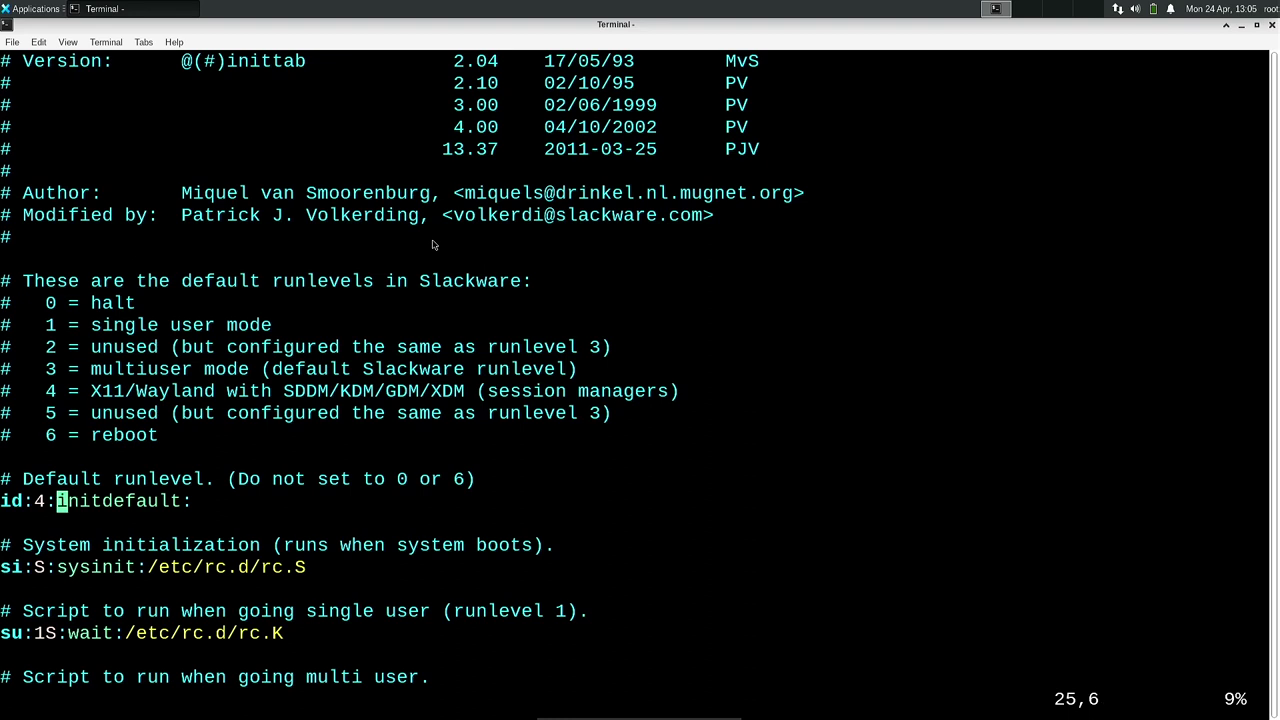
key(Down)
key(Down)
key(Down)
key(Down)
key(Down)
key(Down)
key(Down)
key(Down)
key(Down)
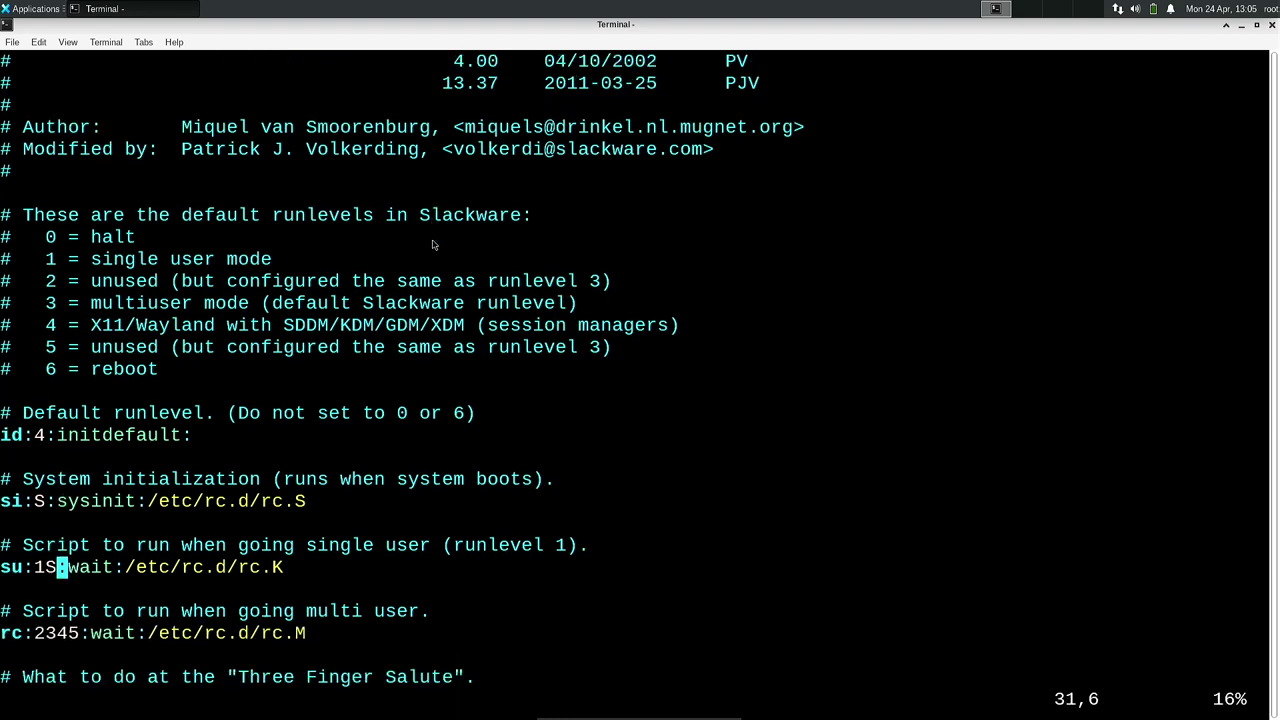
Scroll down through inittab past the console logins to the runlevel 4 display manager section.
key(Down)
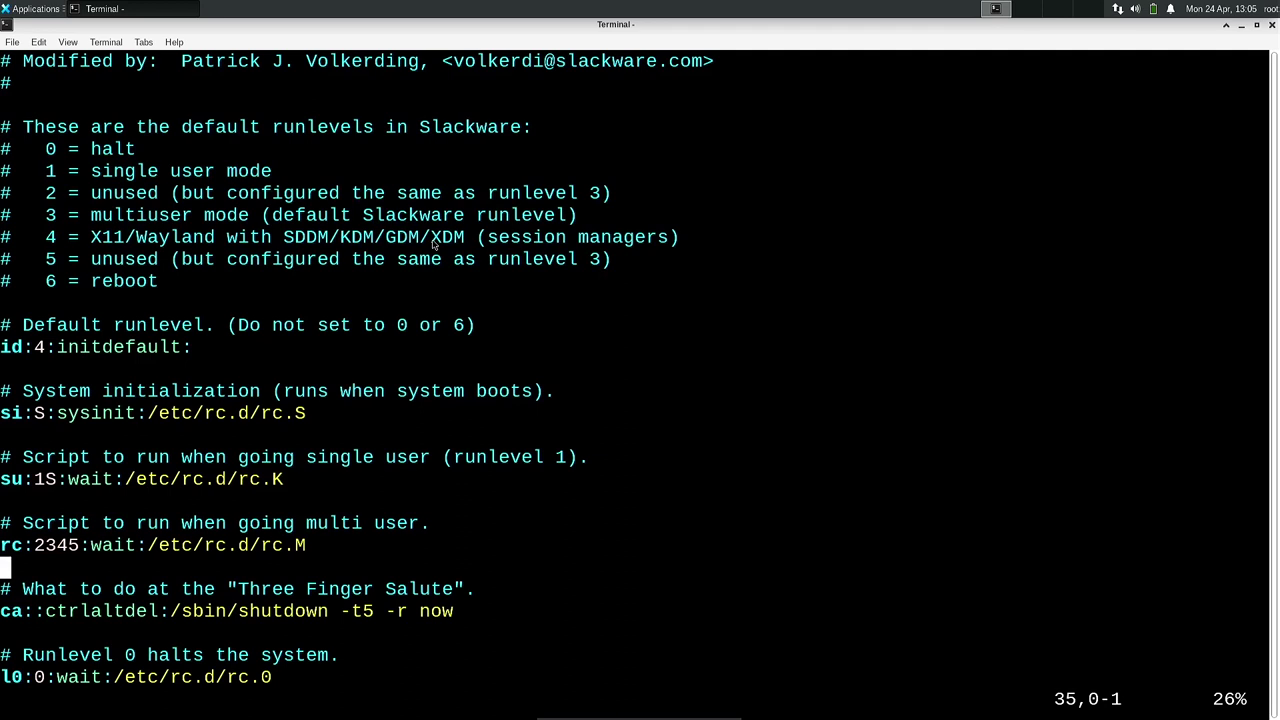
key(Down)
key(Down)
key(Down)
key(Down)
key(Down)
key(Down)
key(Down)
key(Down)
key(Down)
key(Down)
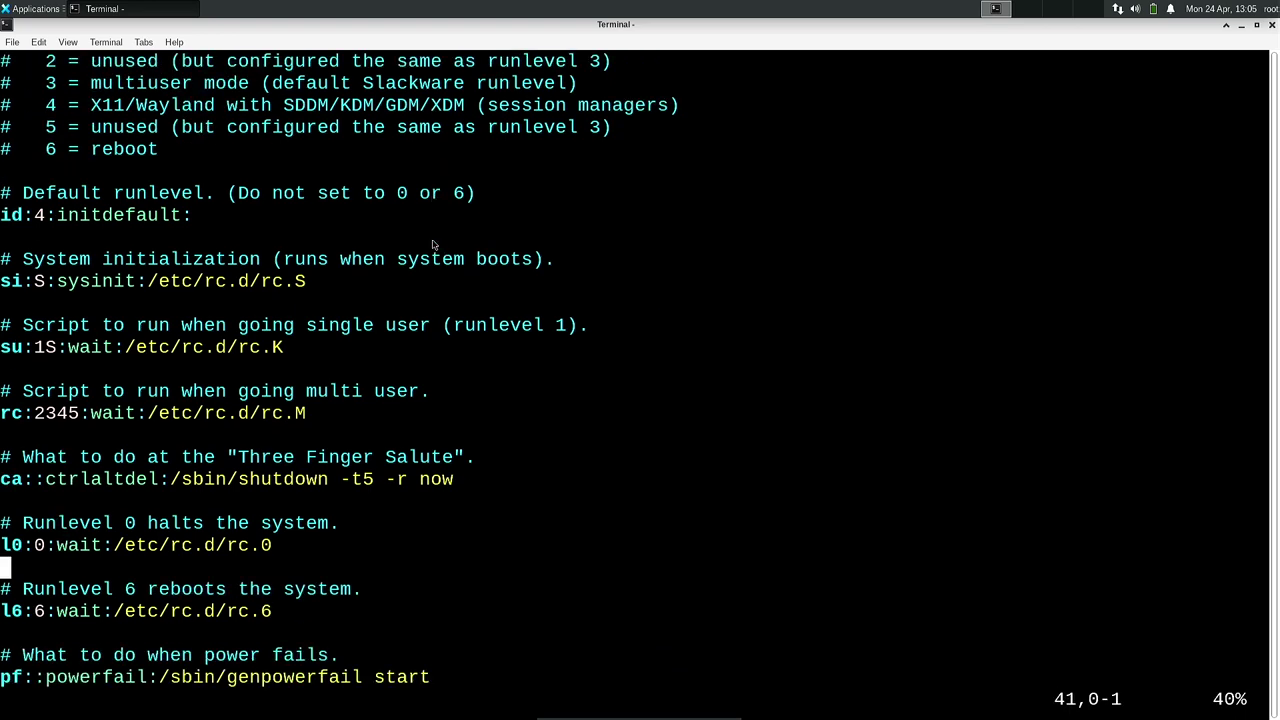
key(Down)
key(Down)
key(Down)
key(Down)
key(Down)
key(Down)
key(Down)
key(Down)
key(Down)
key(Down)
key(Down)
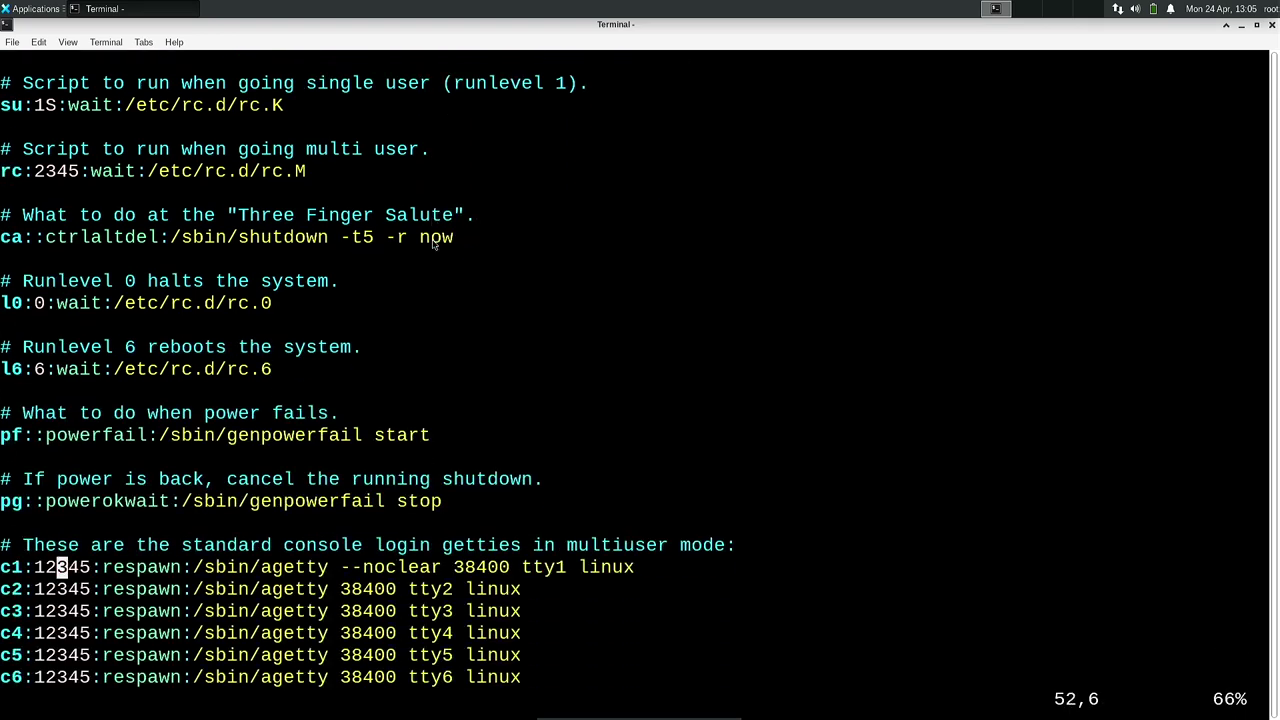
key(Down)
key(Down)
key(Down)
key(Down)
key(Down)
key(Down)
key(Down)
key(Down)
key(Down)
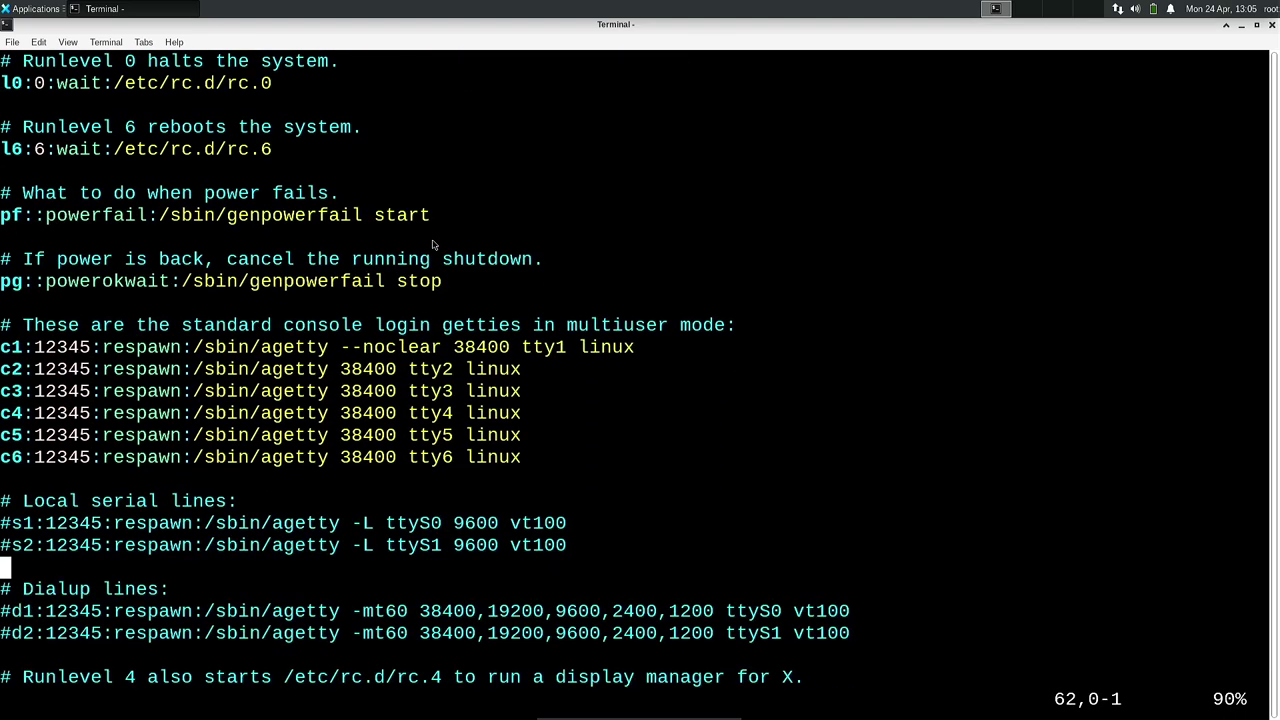
key(Down)
key(Down)
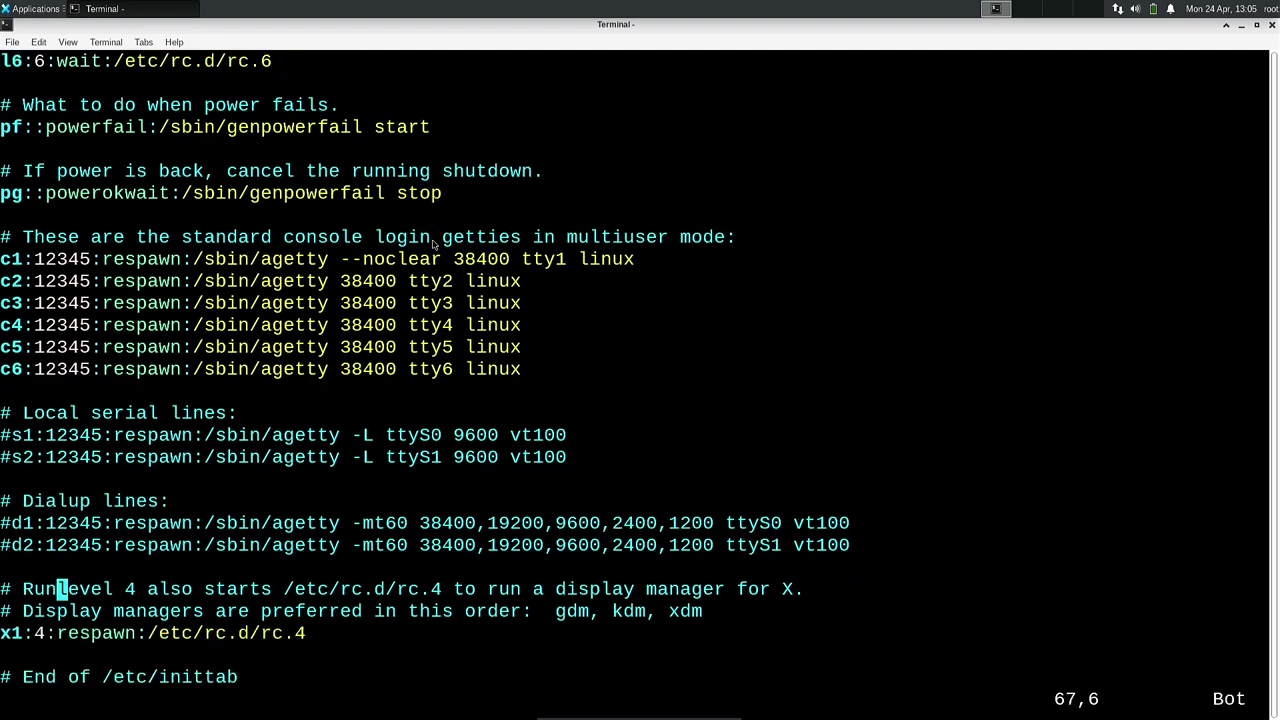
key(greater)
Save inittab and quit Vim with :wq.
key(shift+semicolon)
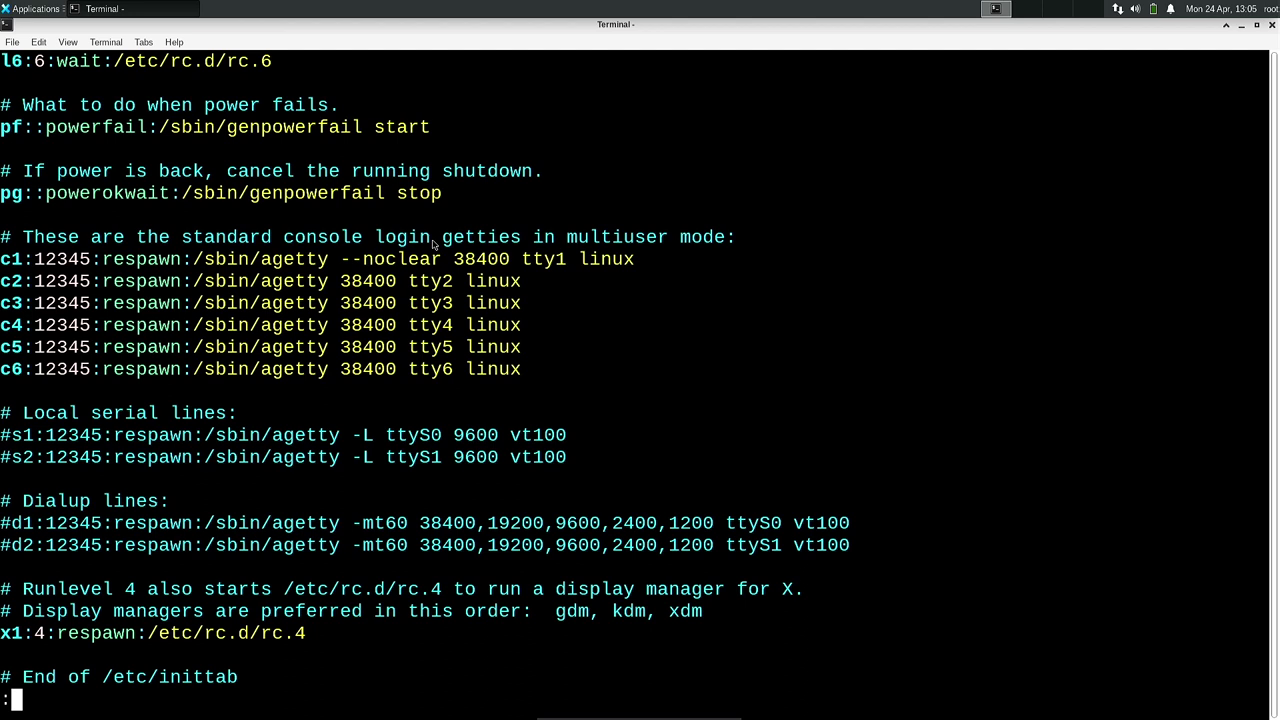
text(wq)
key(Return)
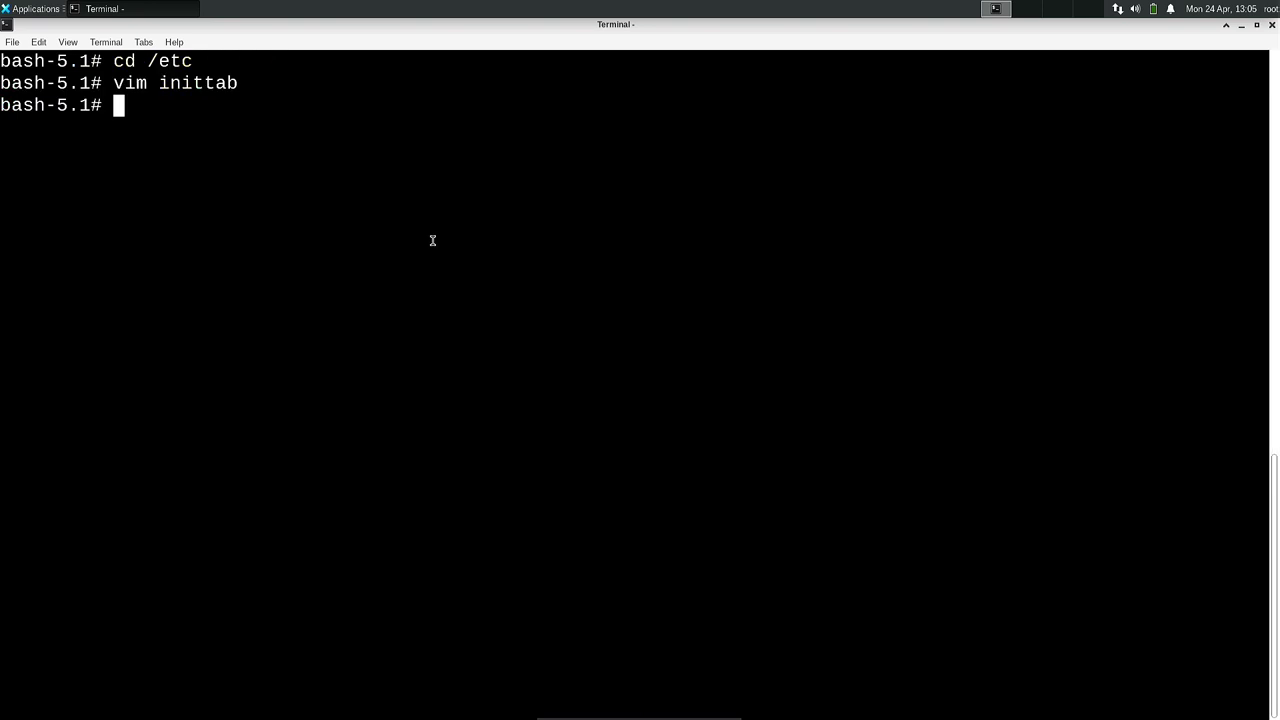
Run exit at the root prompt so Xfce Terminal closes.
text(exit)
key(Return)
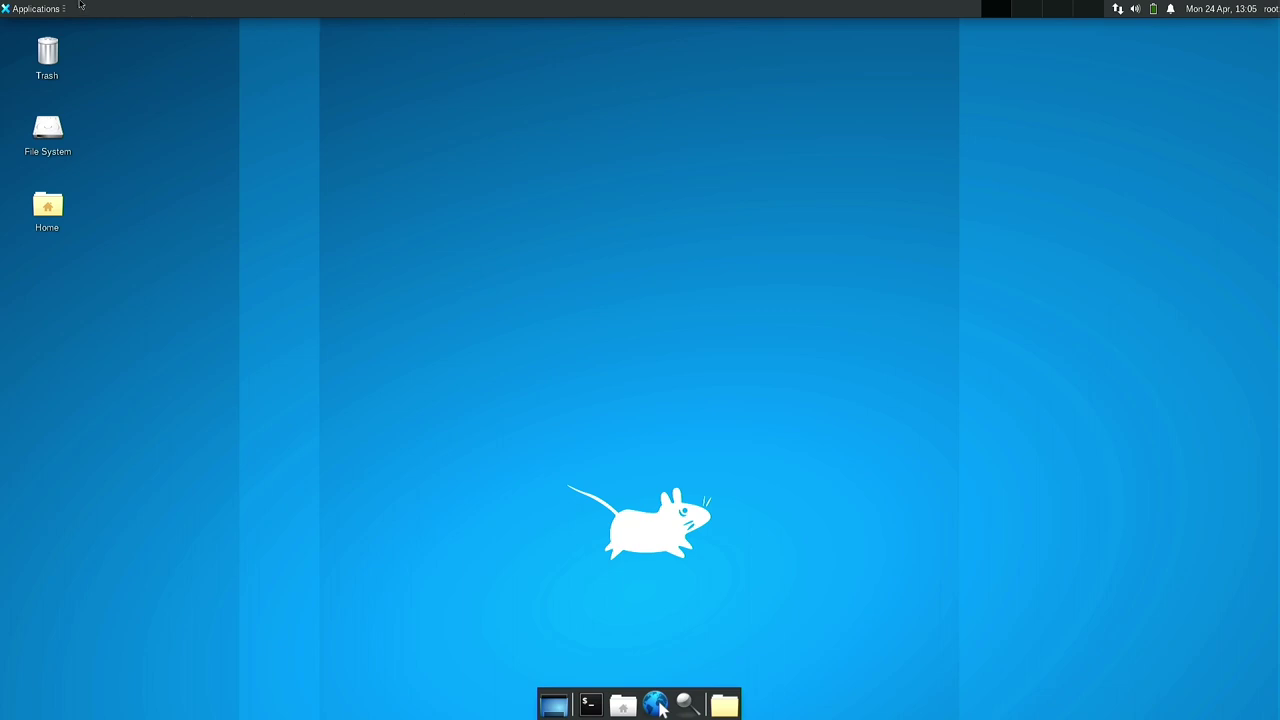
Choose Restart from the Log Out dialog in the Applications menu.
click(7, 14)
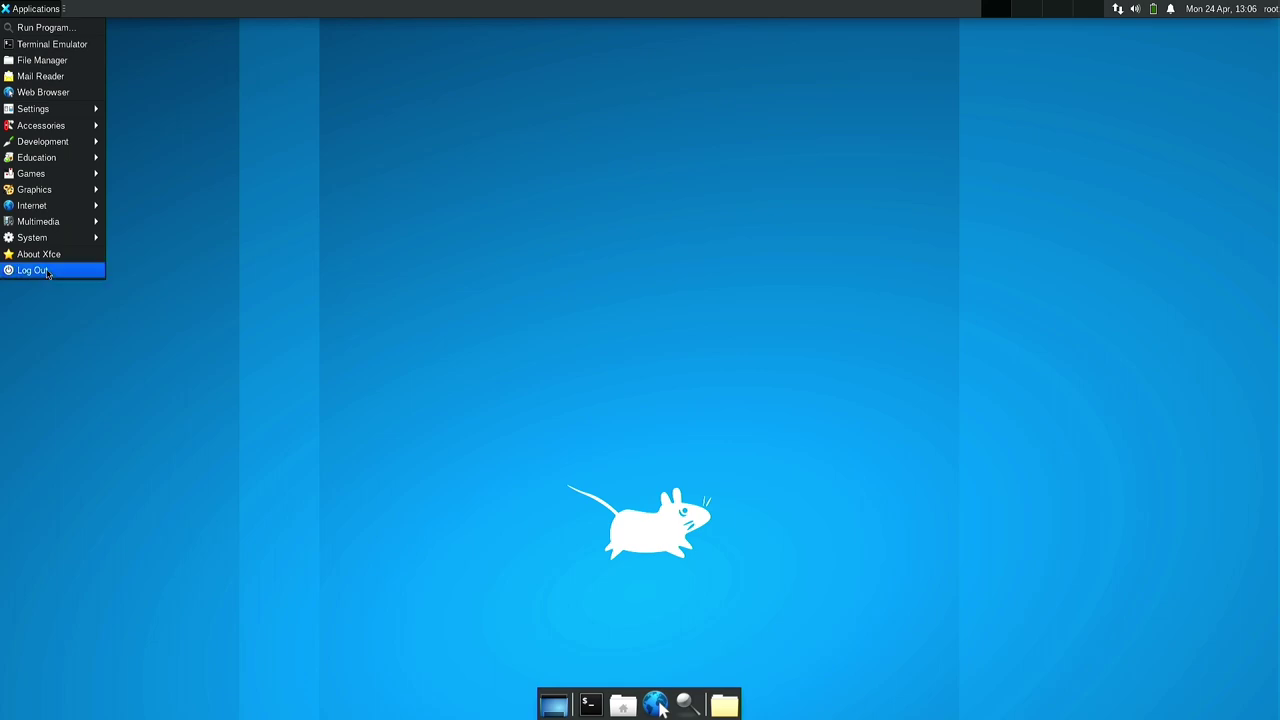
click(35, 270)
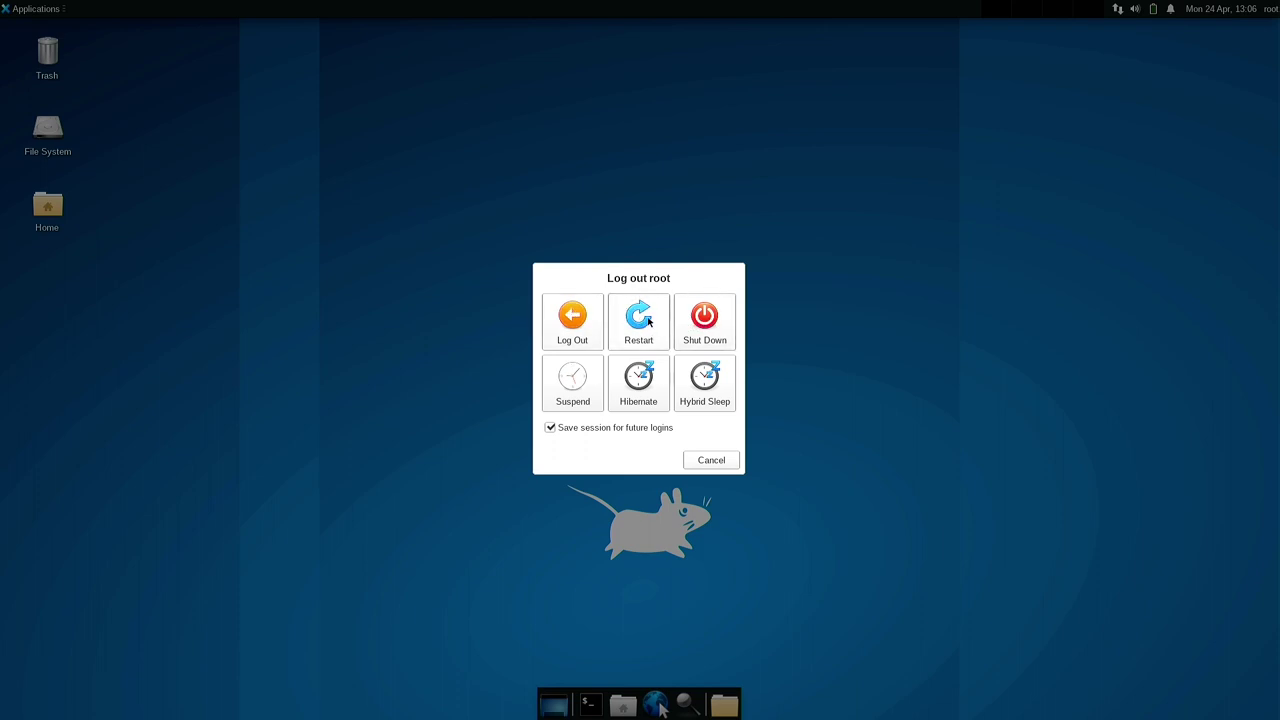
click(646, 321)
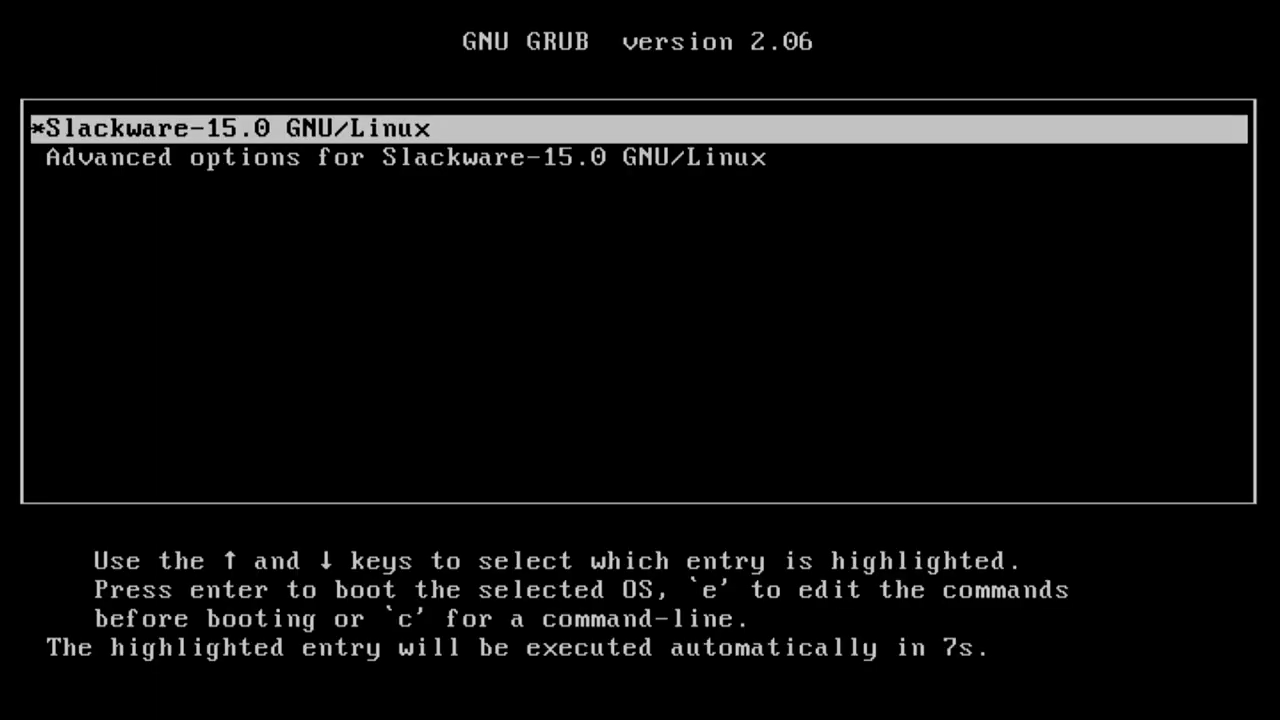
Boot the highlighted Slackware-15.0 GNU/Linux entry from the GRUB menu.
key(Return)
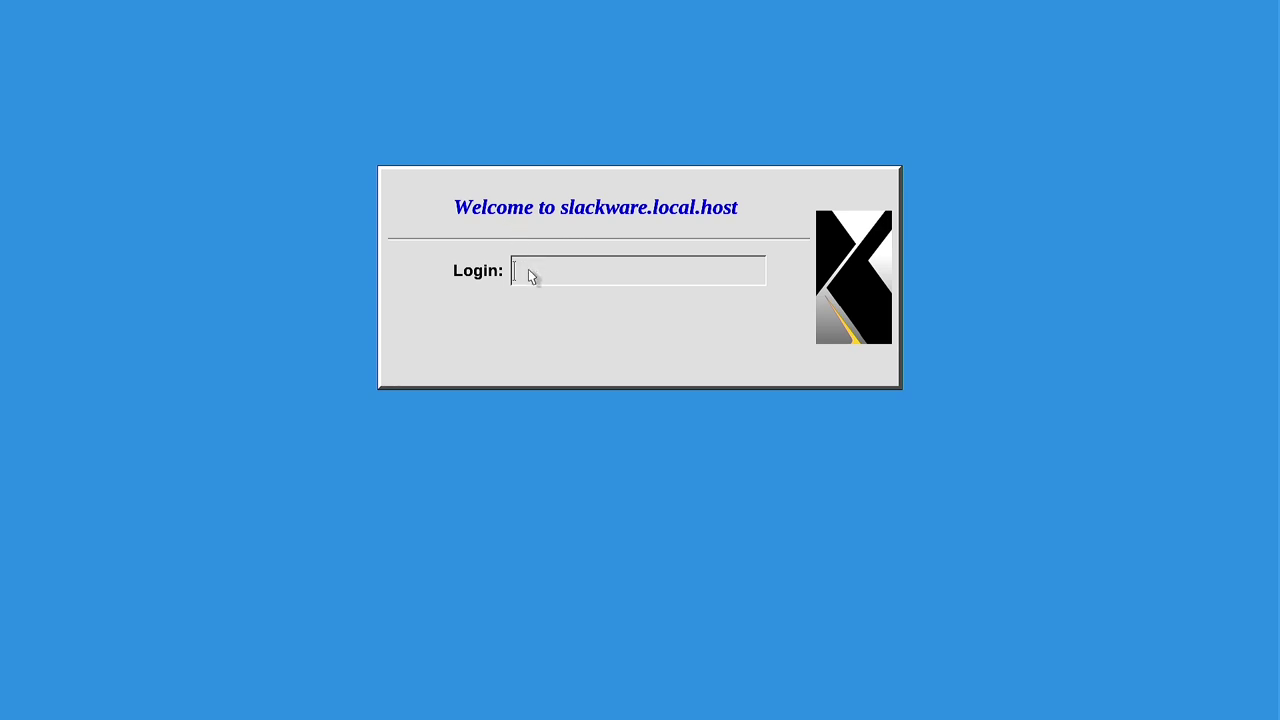
Enter root as the login name on the XDM screen.
text(root)
key(Return)
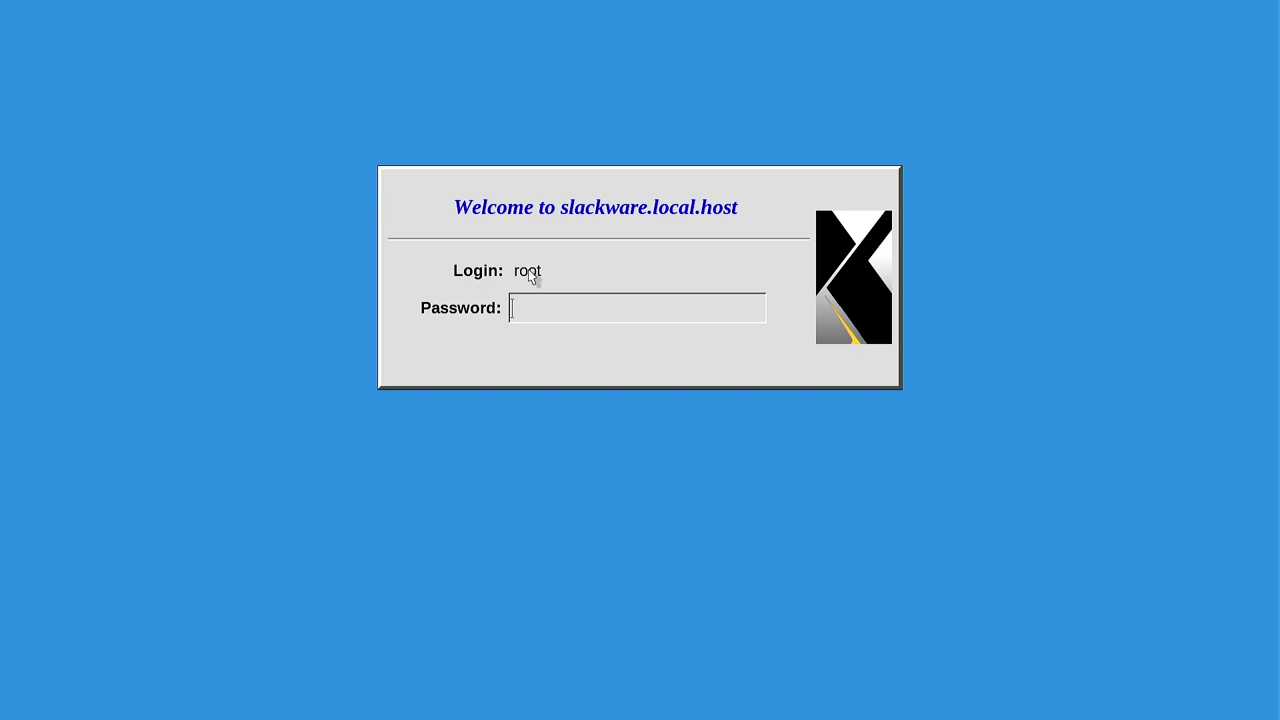
Submit the root password in XDM to start the Xfce session.
key(Return)
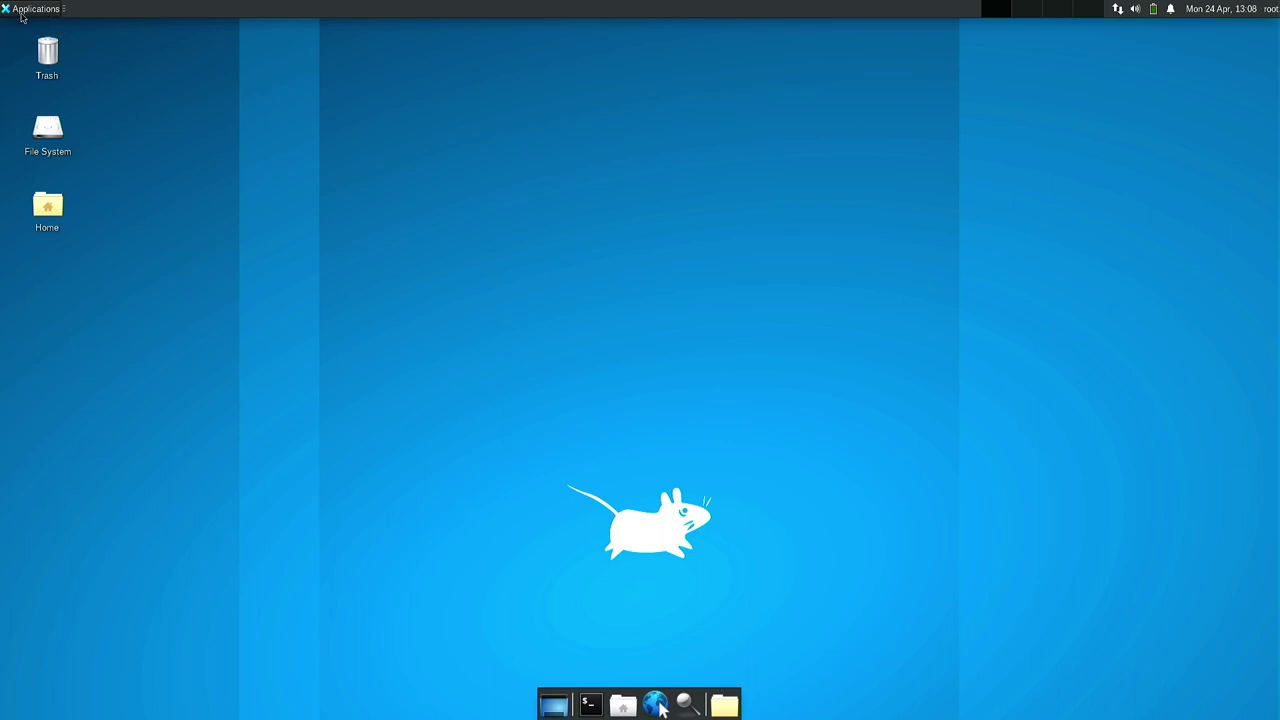
Launch Display from the Settings submenu of the Applications menu.
click(22, 14)
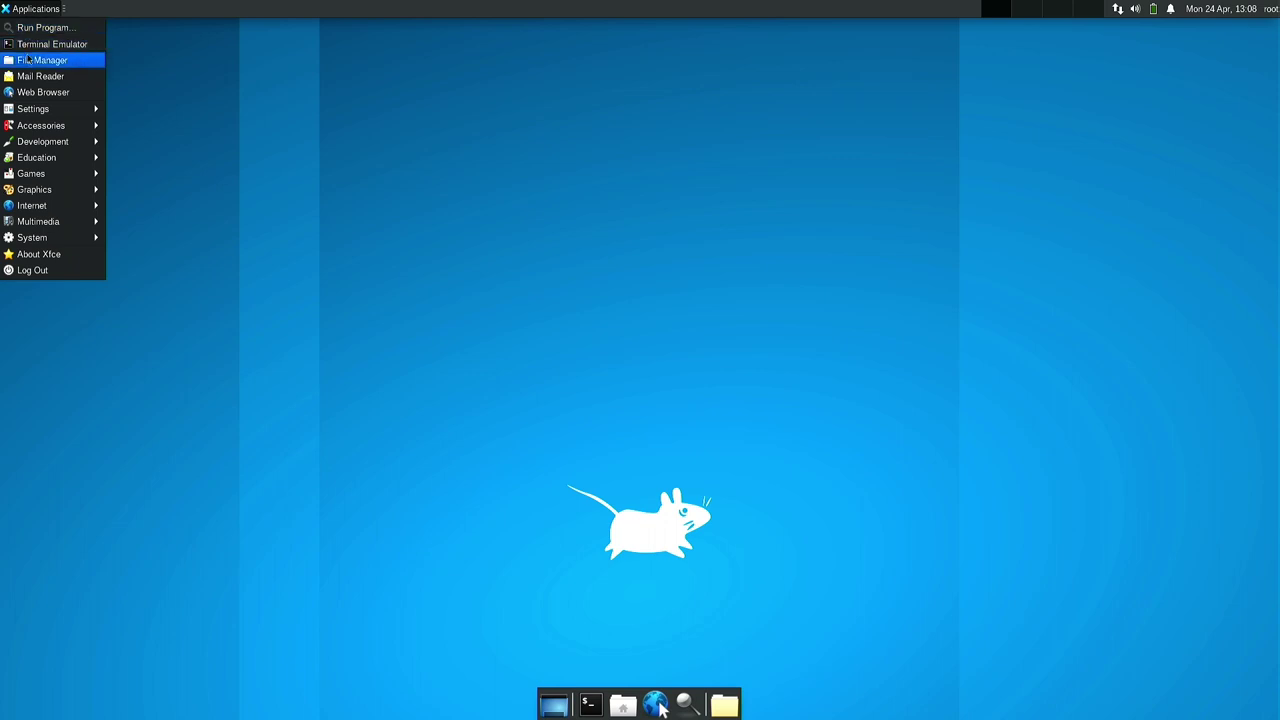
mouse_move(39, 115)
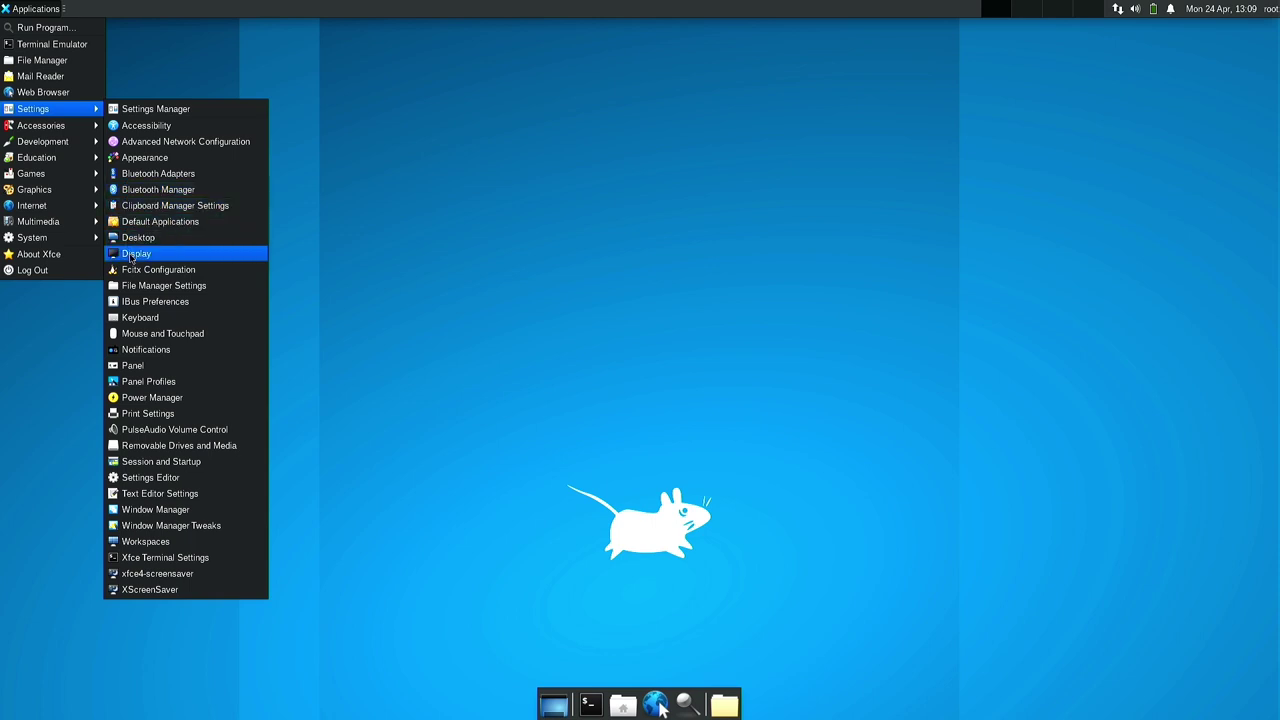
click(131, 256)
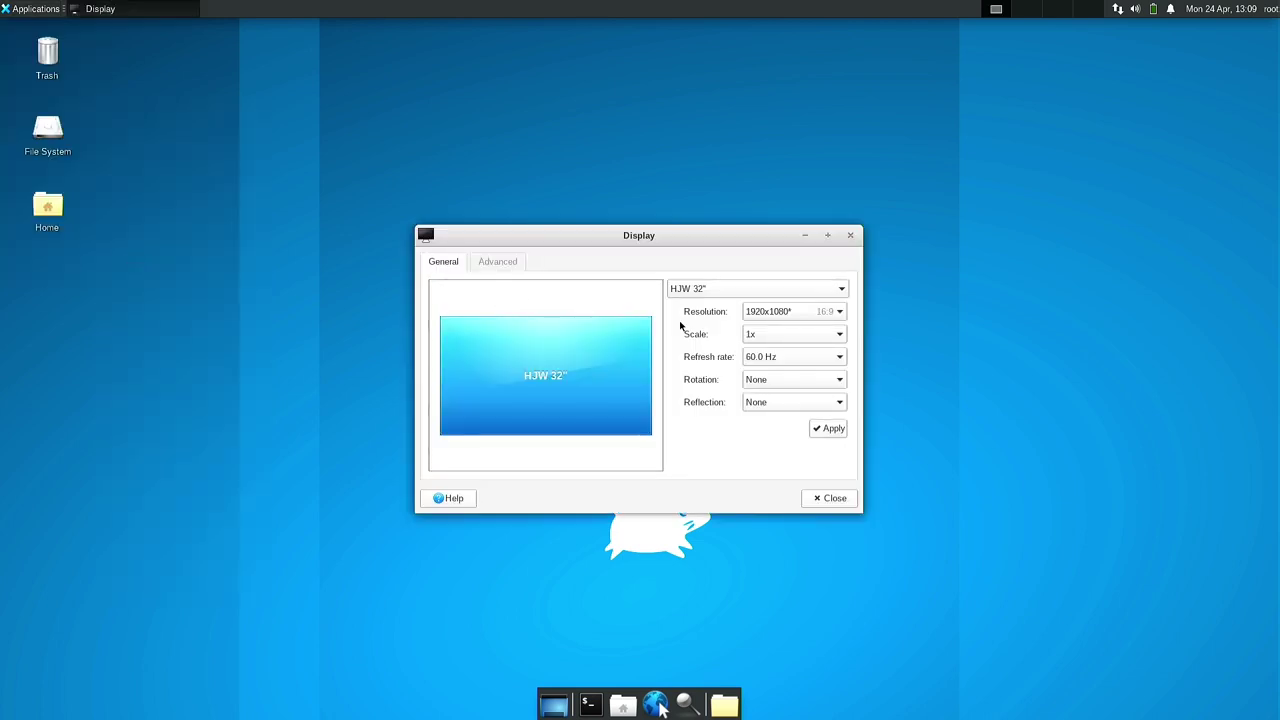
Apply and keep a 1280x960 resolution for the HJW 32" monitor.
click(834, 316)
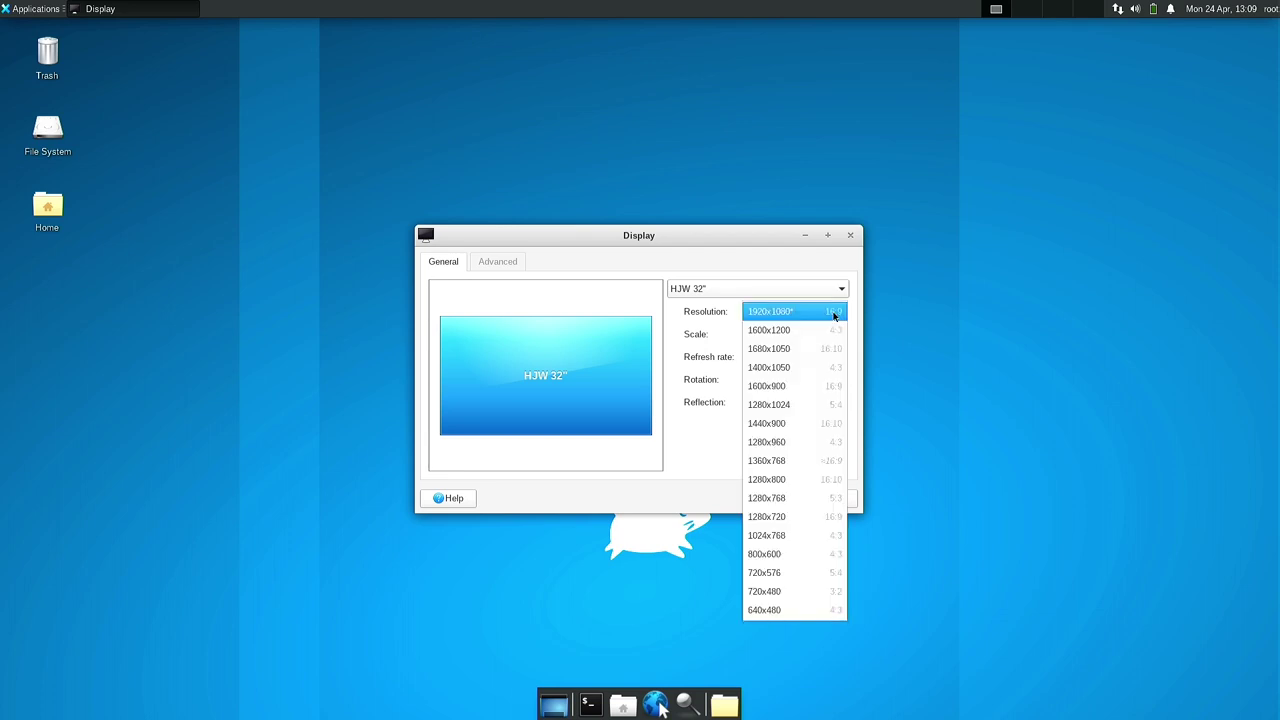
click(805, 444)
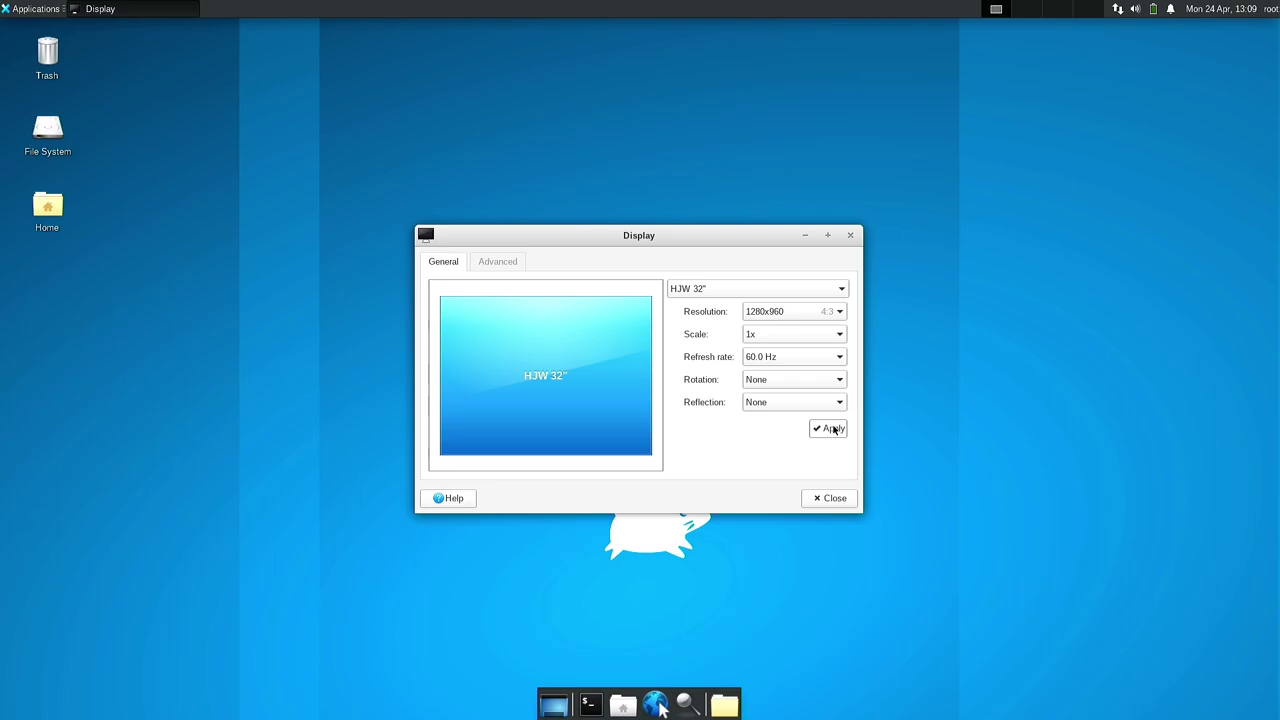
click(834, 428)
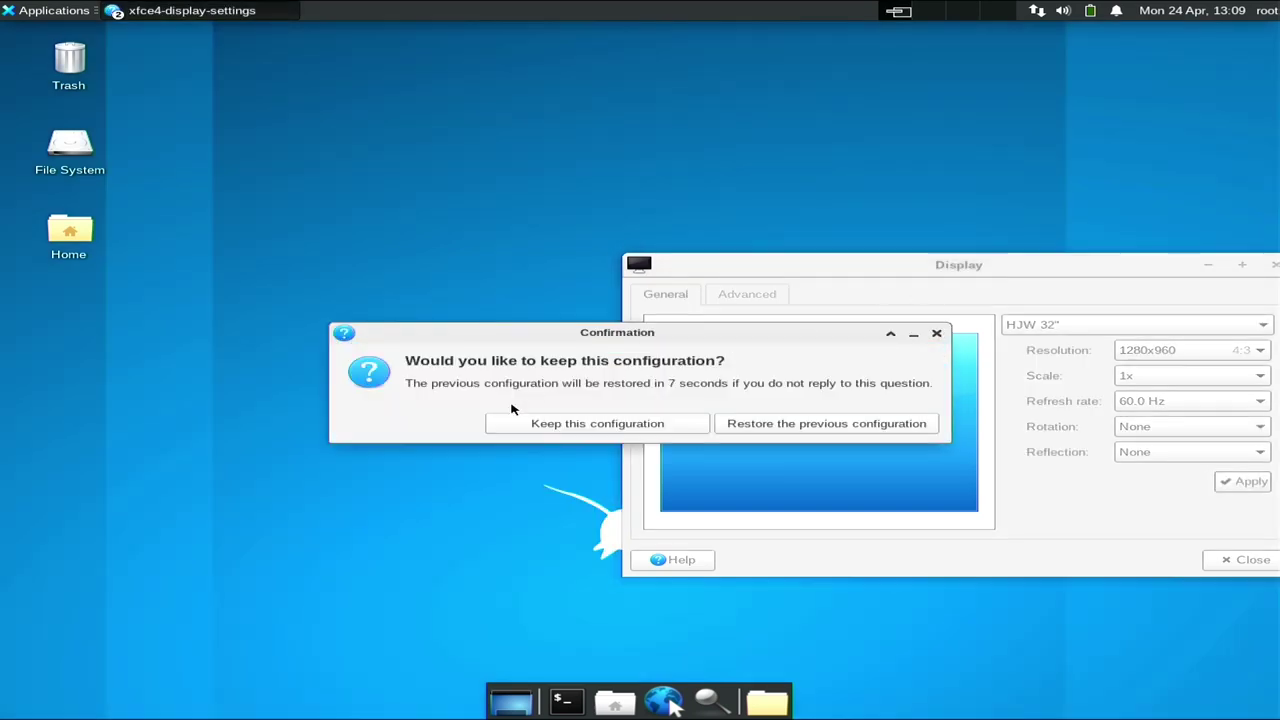
click(575, 426)
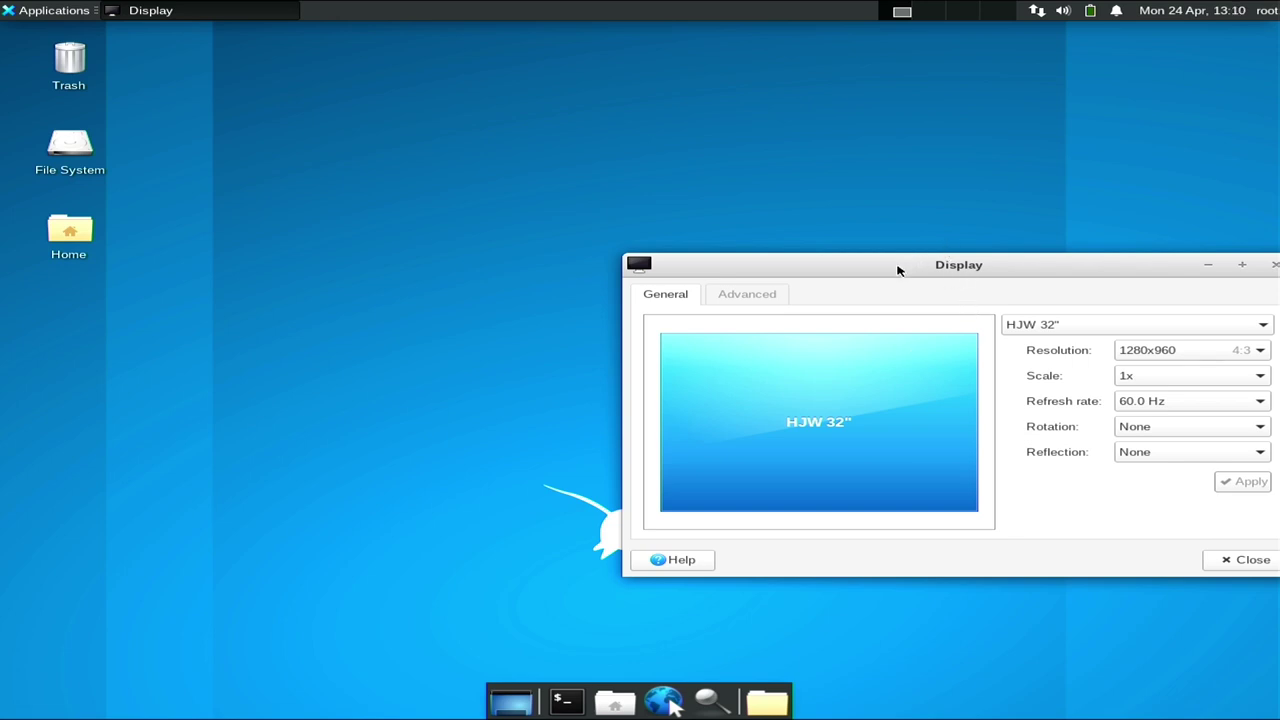
Move the window aside, then apply and keep a 1280x720 resolution.
drag(897, 268, 706, 250)
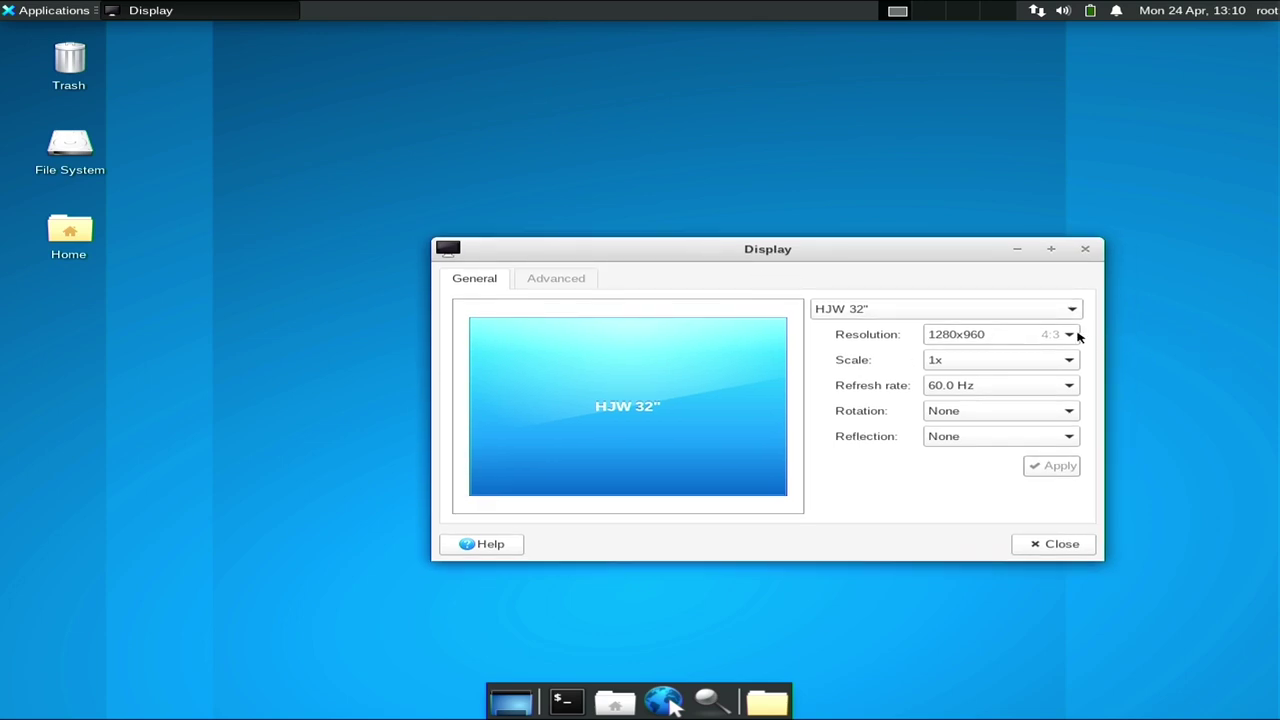
click(1037, 336)
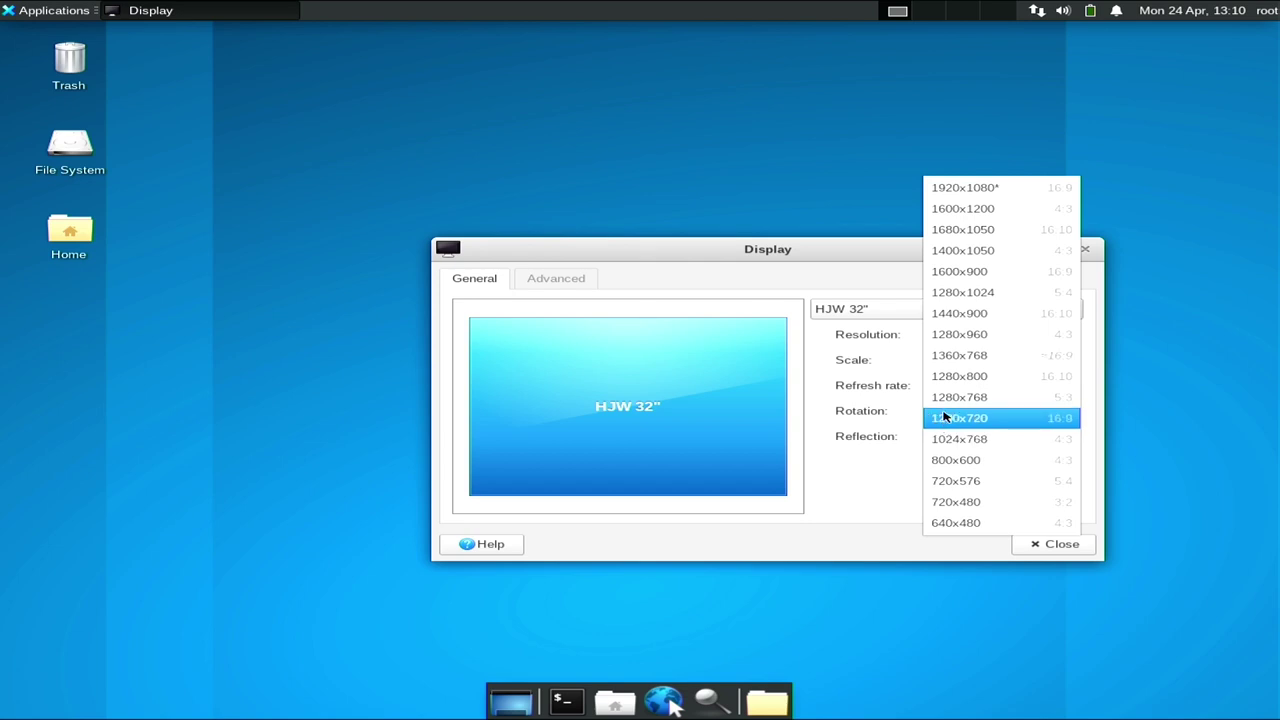
click(945, 418)
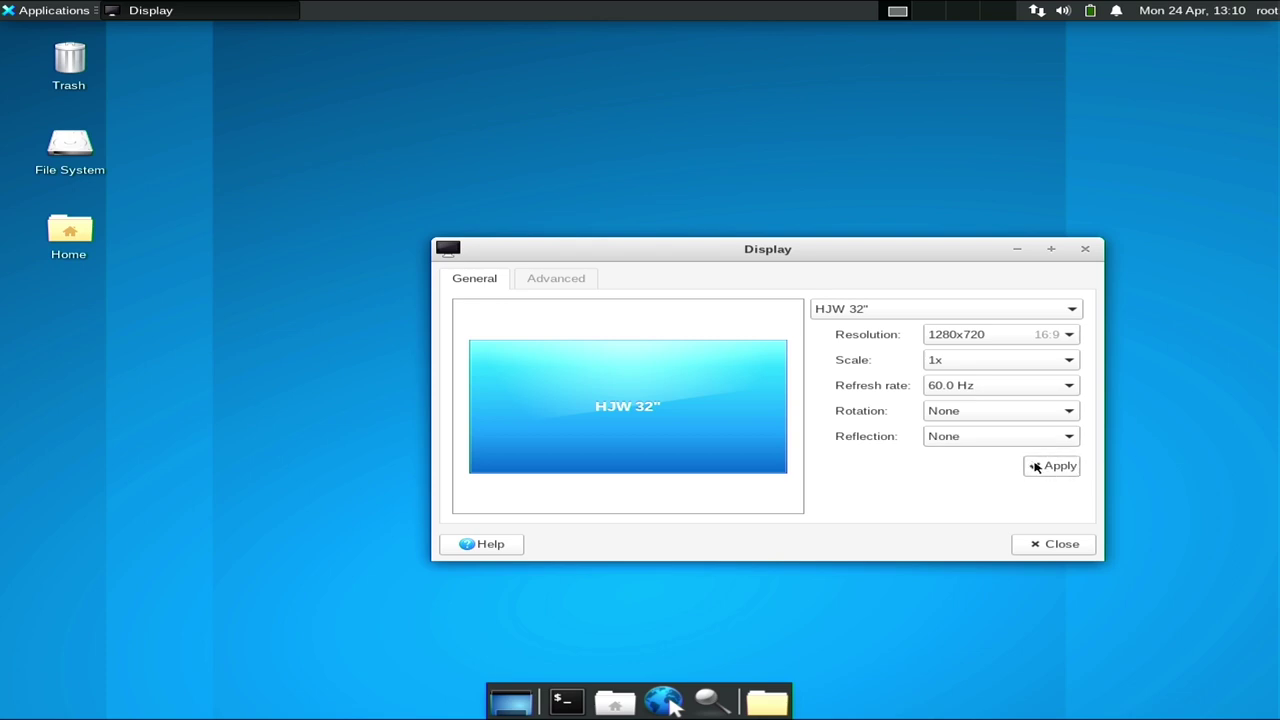
click(1040, 468)
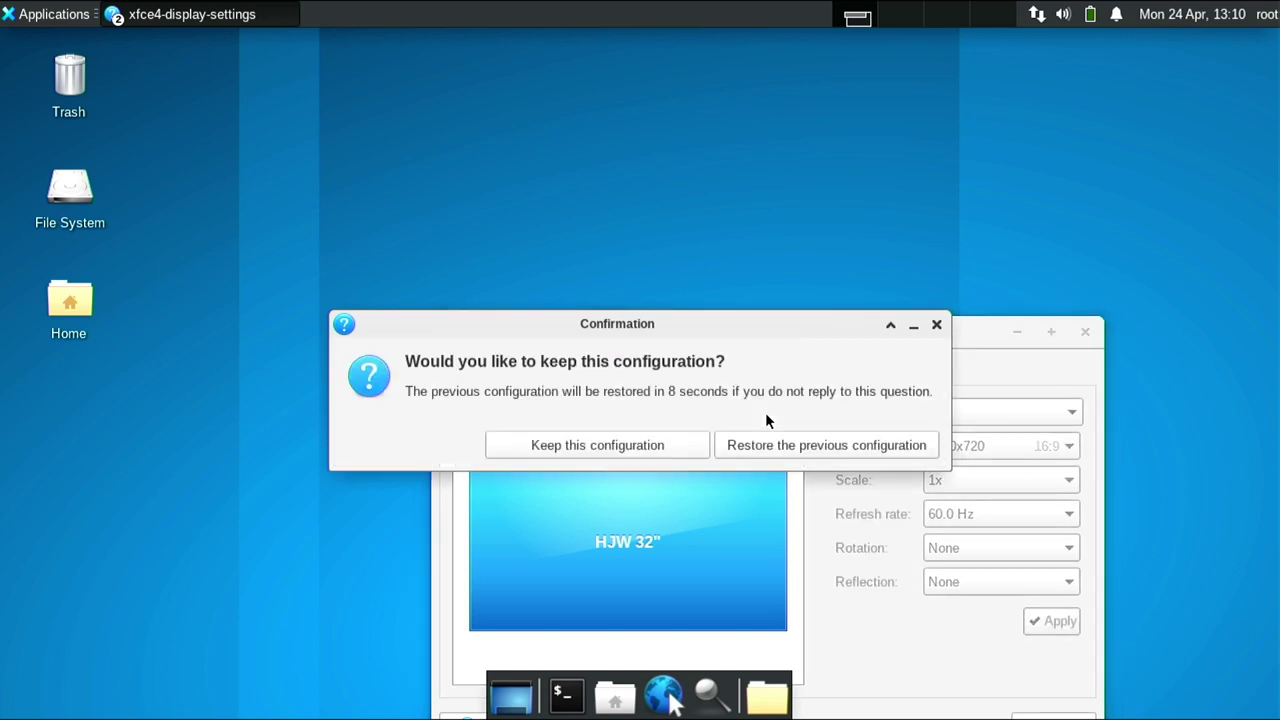
click(571, 443)
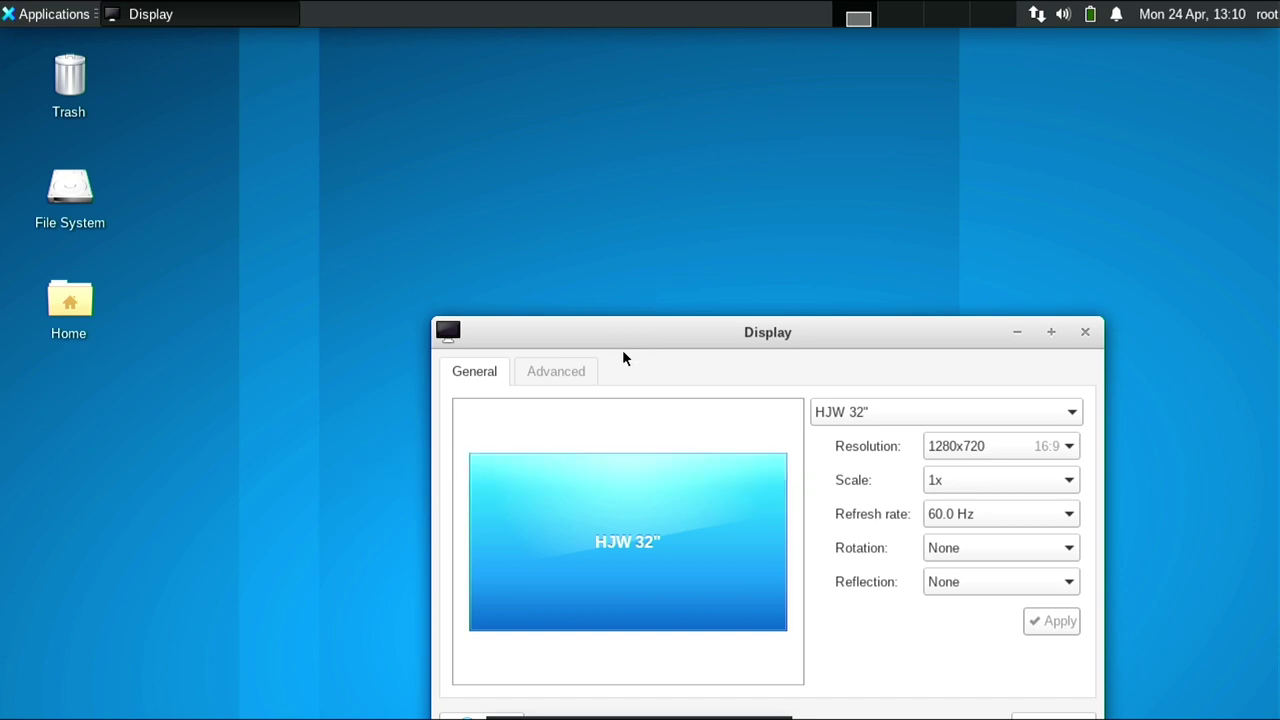
Move the Display window up and close it.
drag(623, 339, 510, 152)
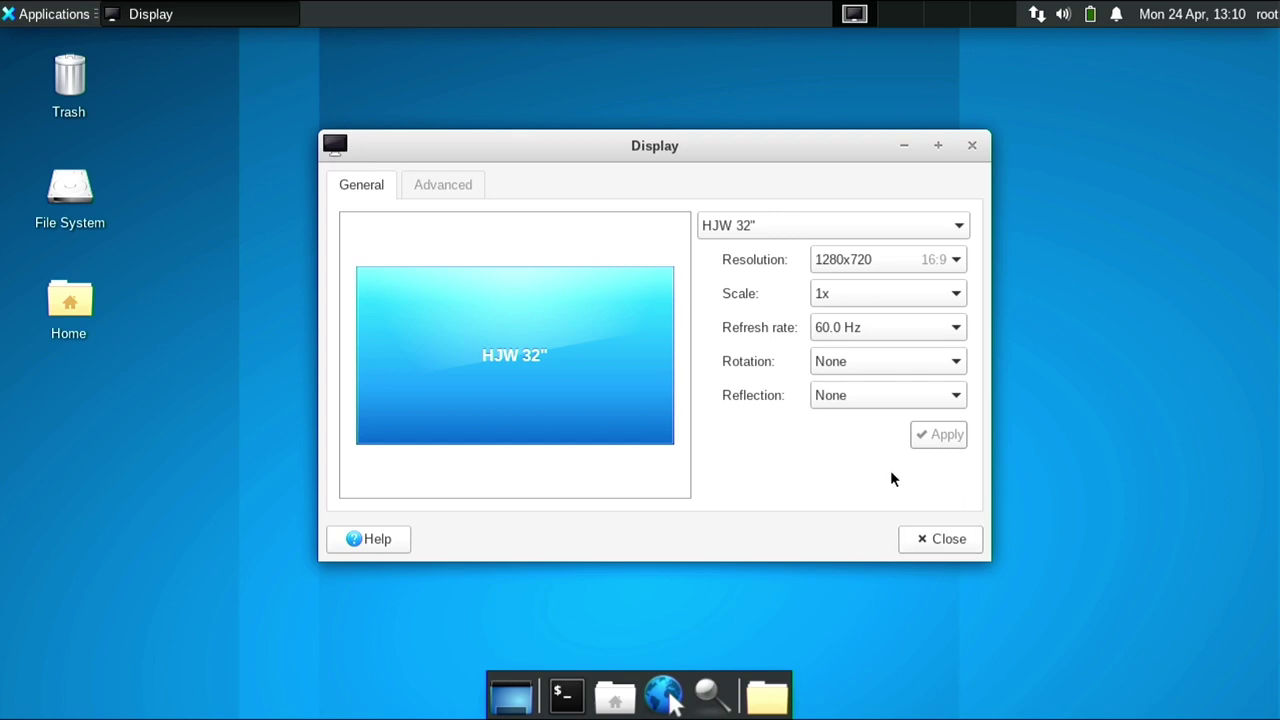
click(922, 538)
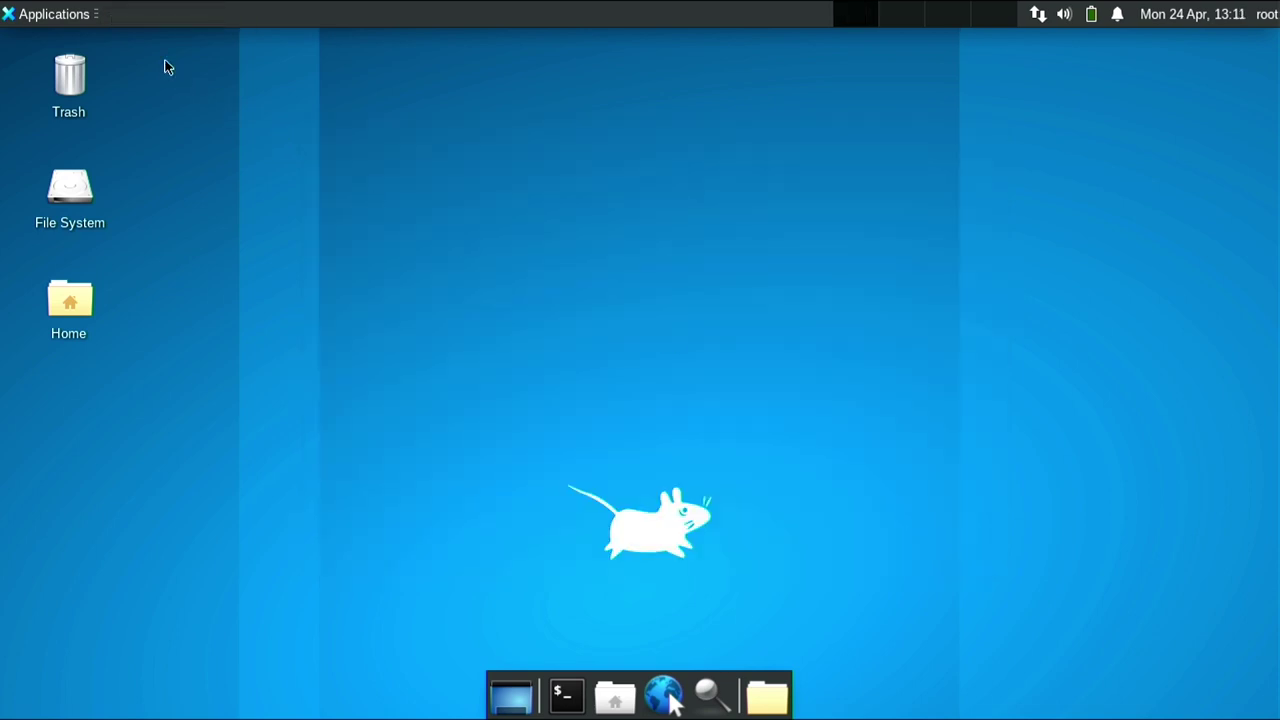
click(73, 16)
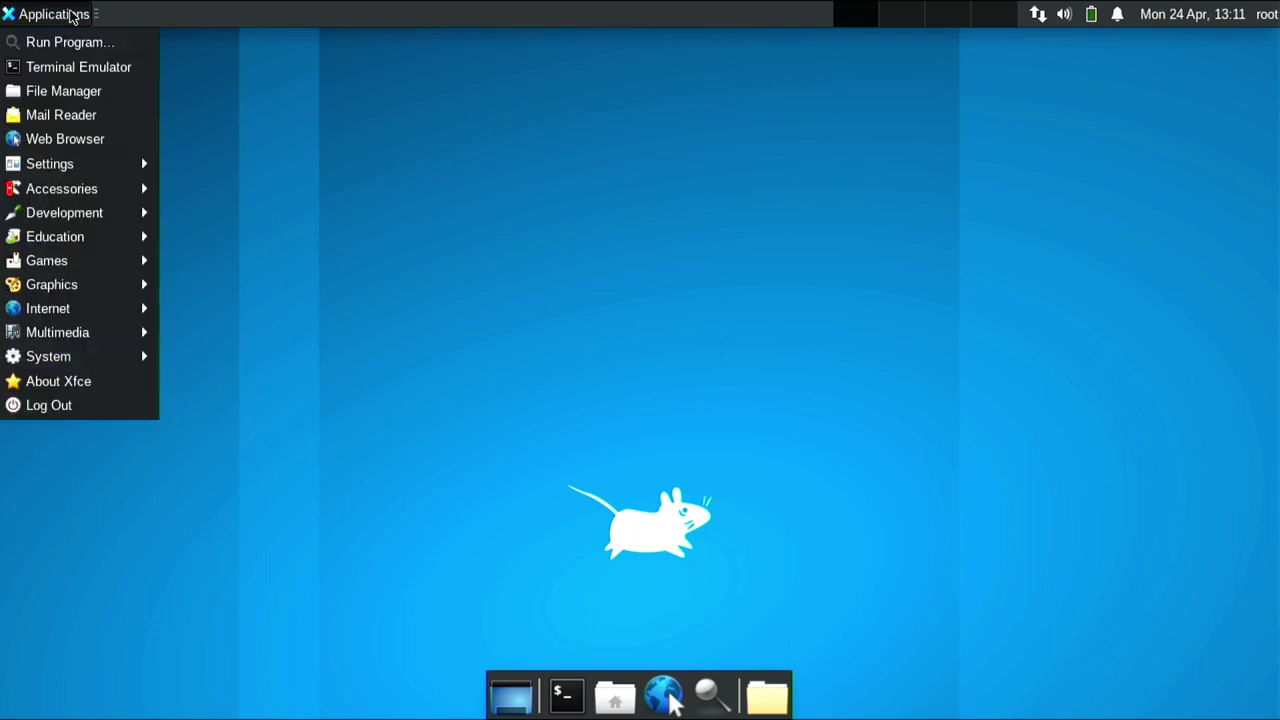
mouse_move(141, 332)
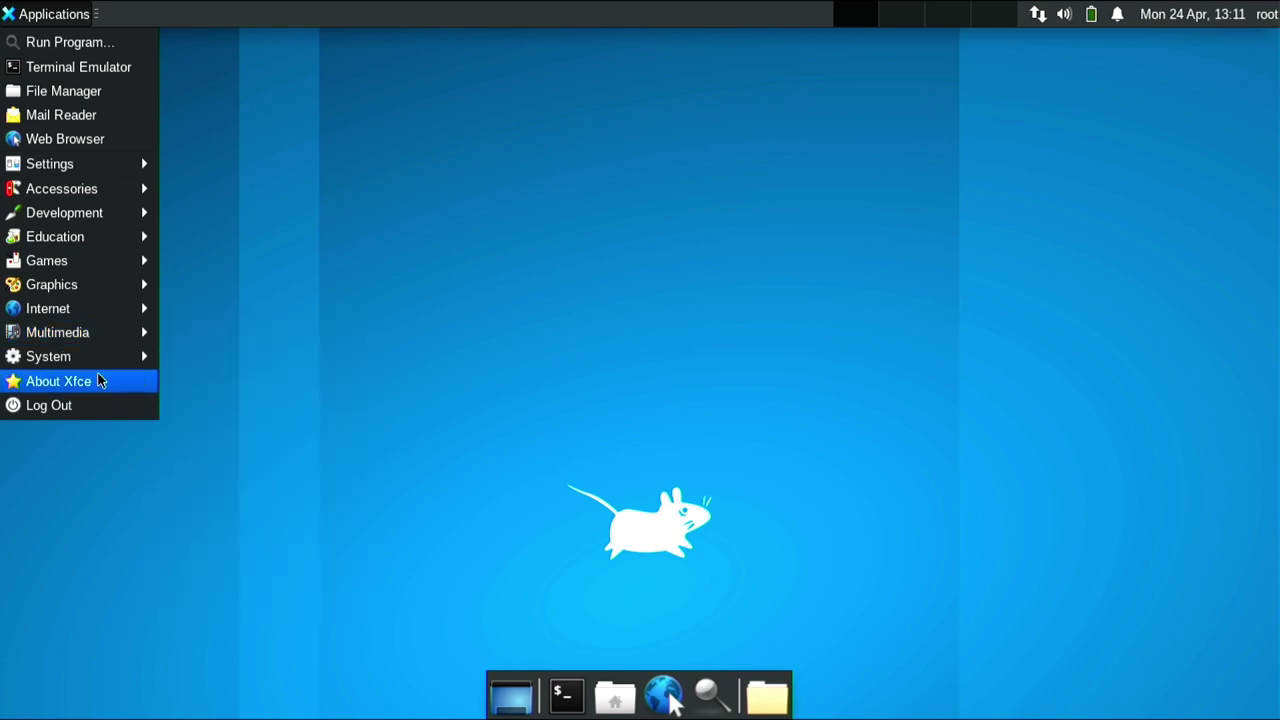
click(97, 375)
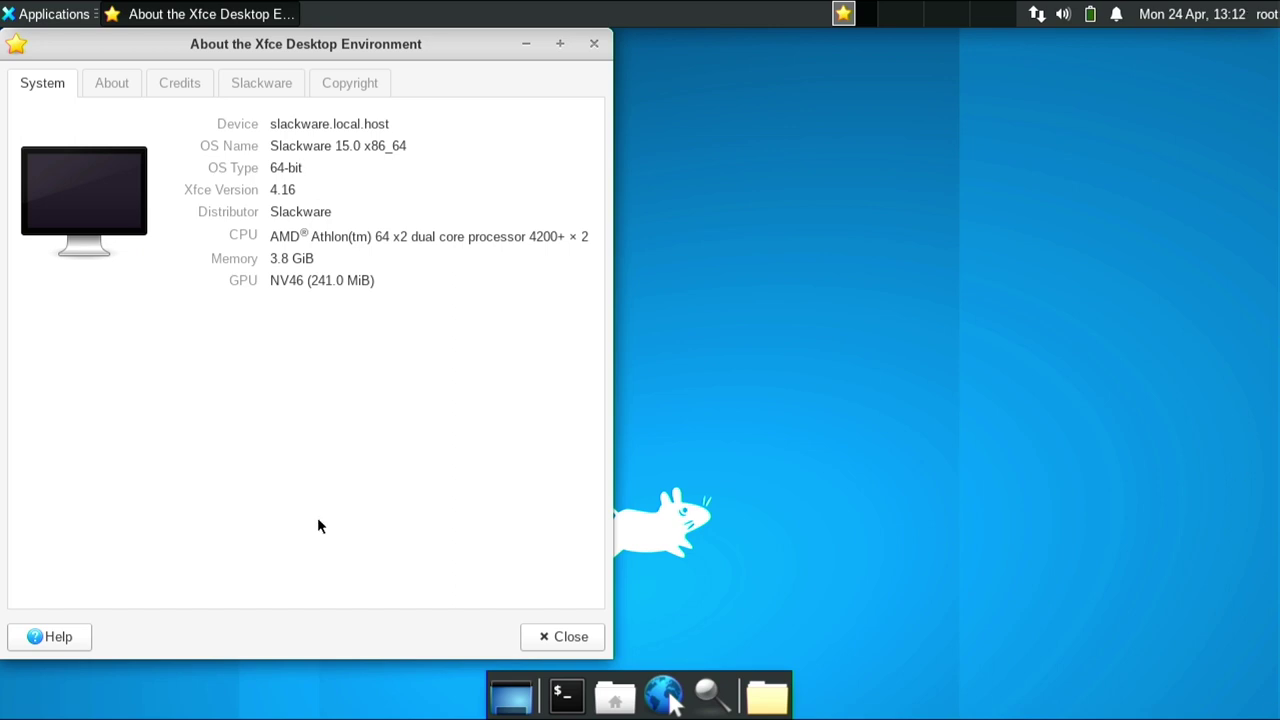
click(566, 636)
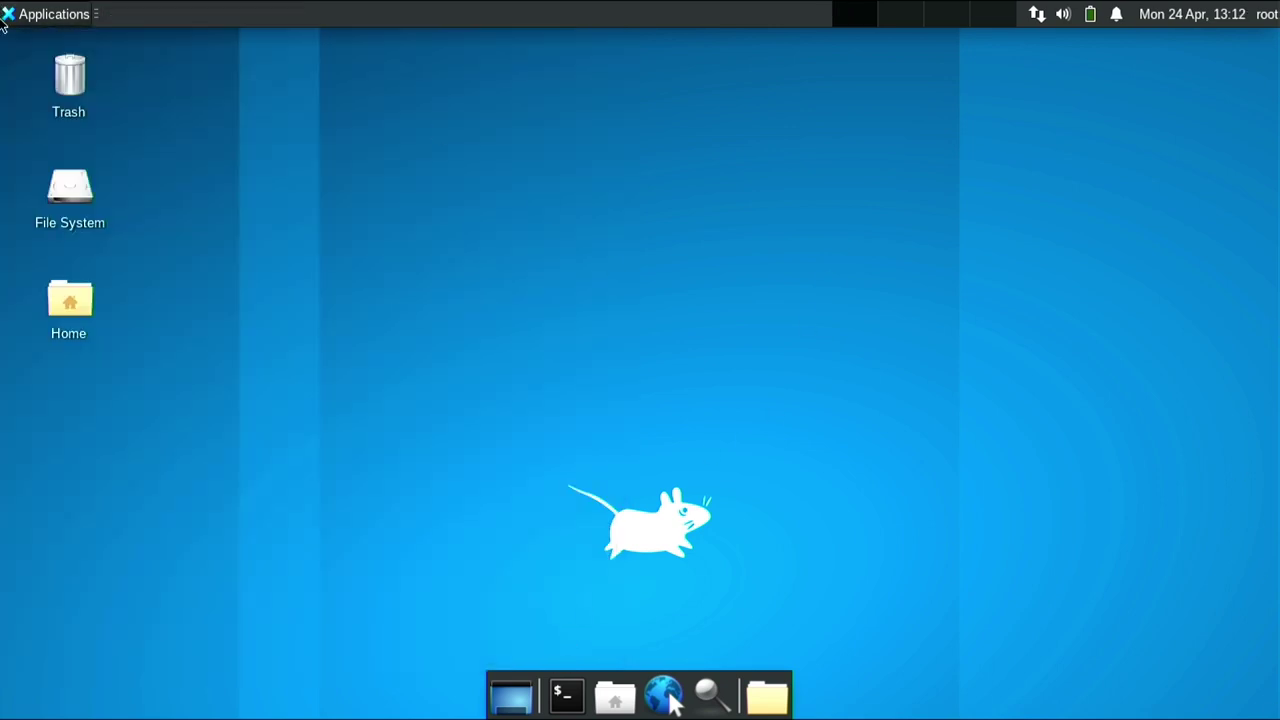
Open the 'Log out root' dialog from Log Out in the Applications menu.
click(62, 18)
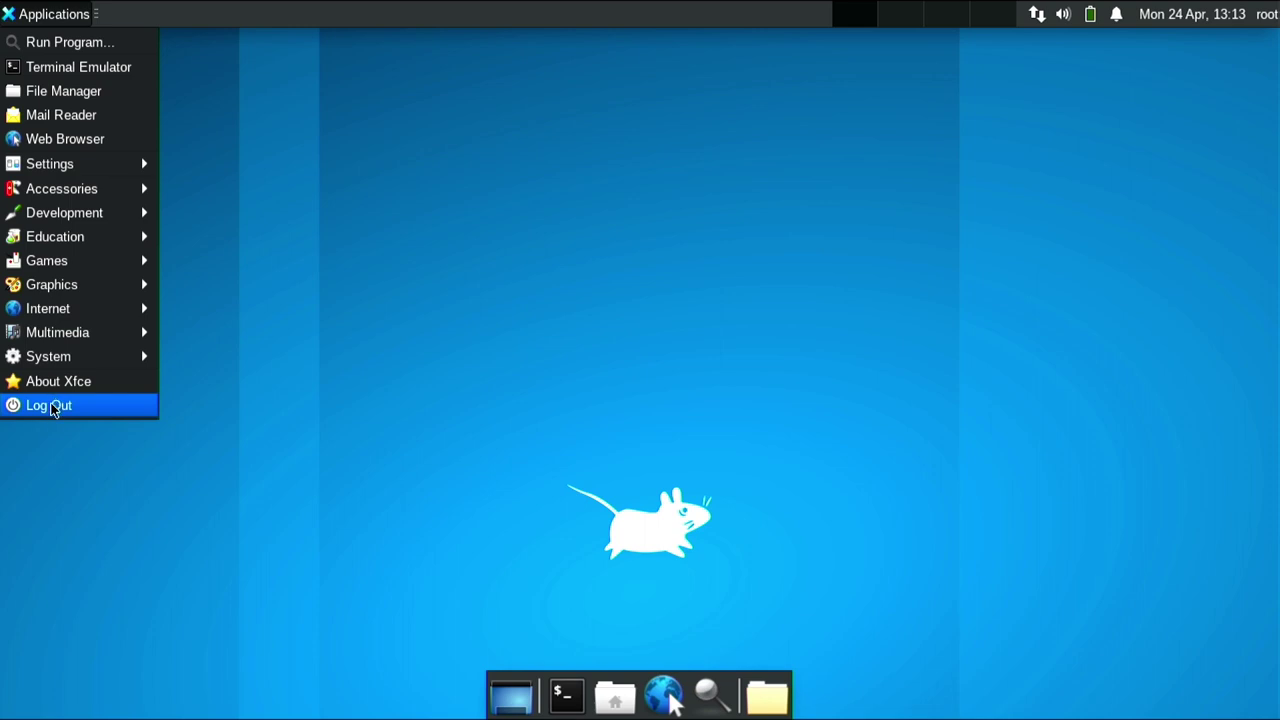
click(53, 408)
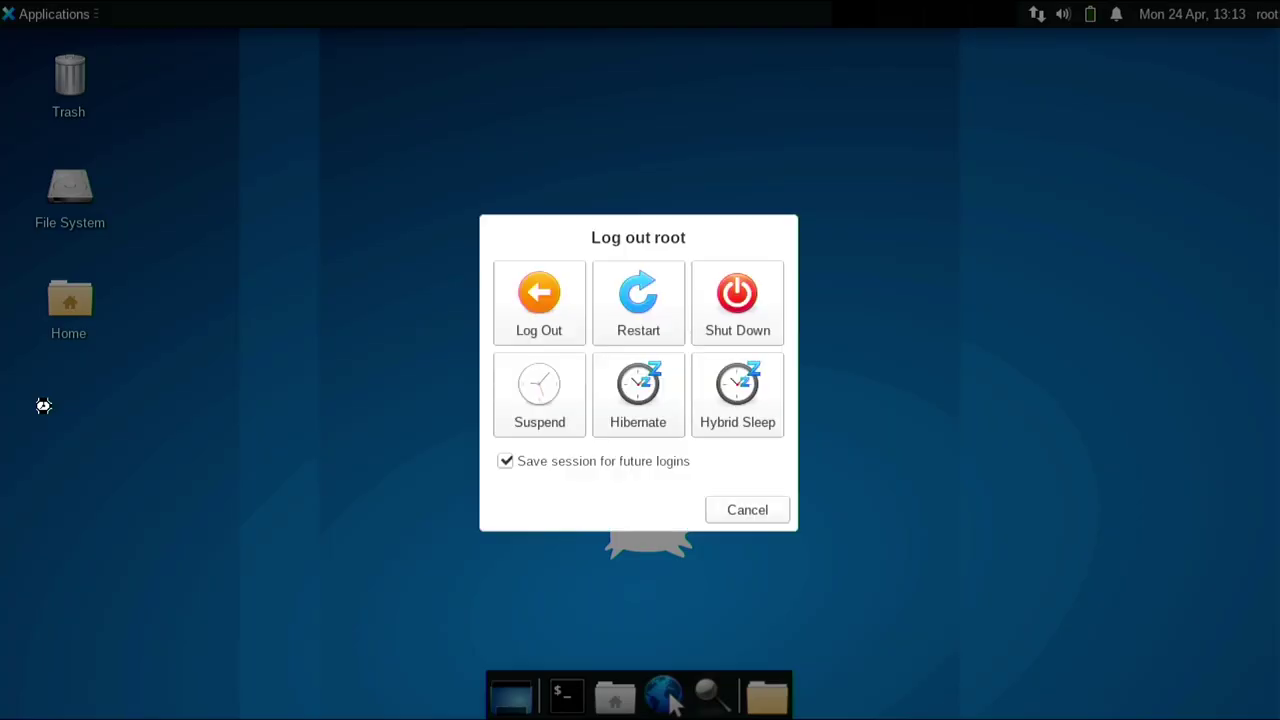